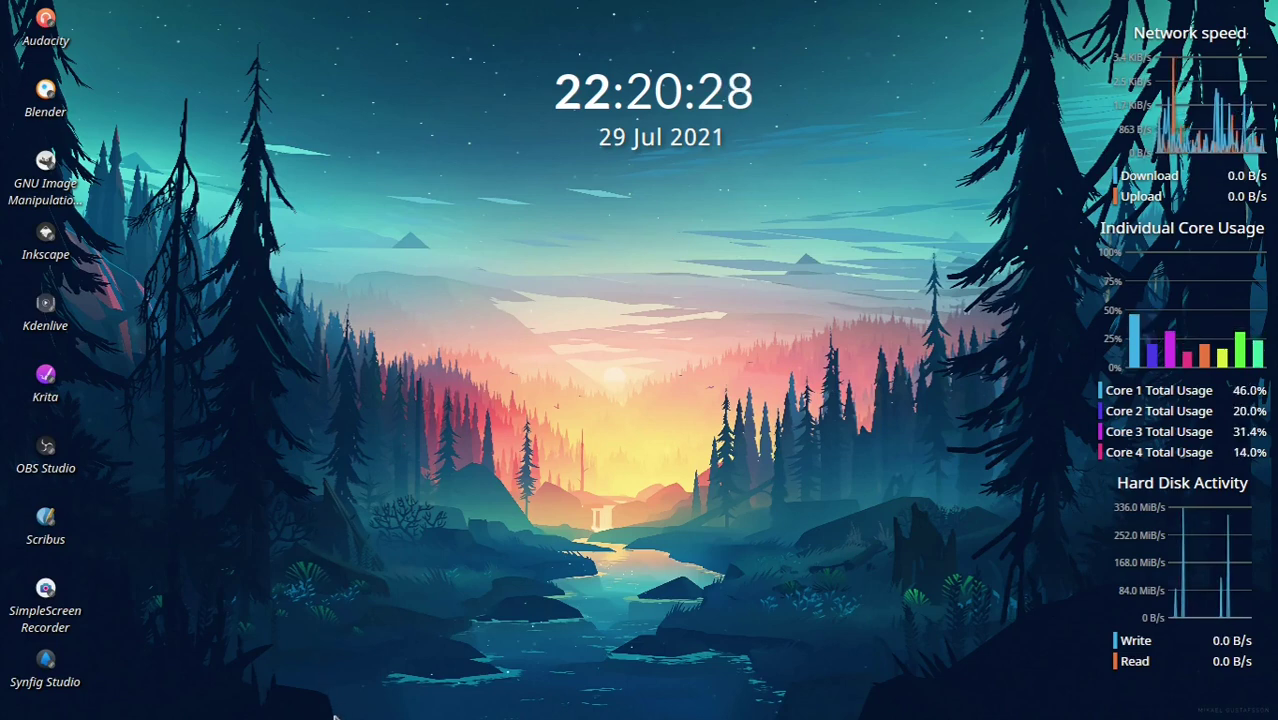
Start GIMP and drag mount-everest-6395759_1920.jpg from Dolphin's Downloads onto the GIMP canvas
{"action": "mouse_move", "coordinate": [335, 715]}
{"action": "left_click", "coordinate": [268, 706]}
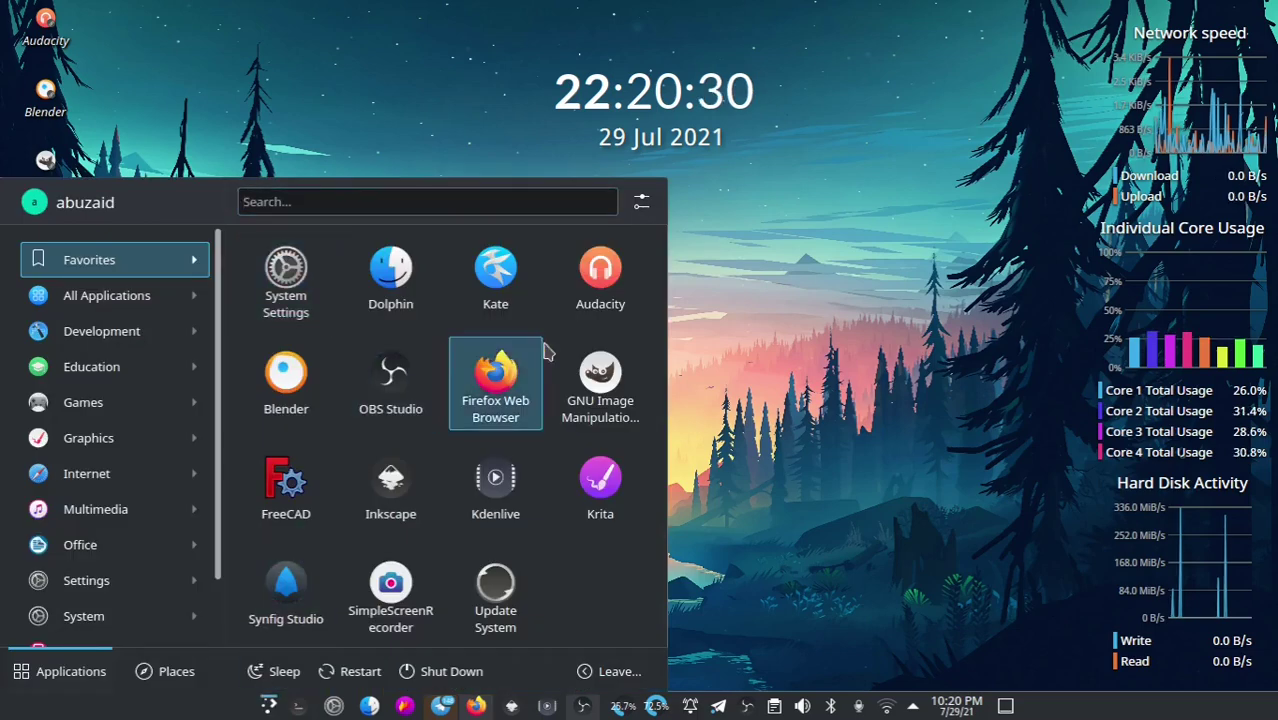
{"action": "left_click", "coordinate": [620, 388]}
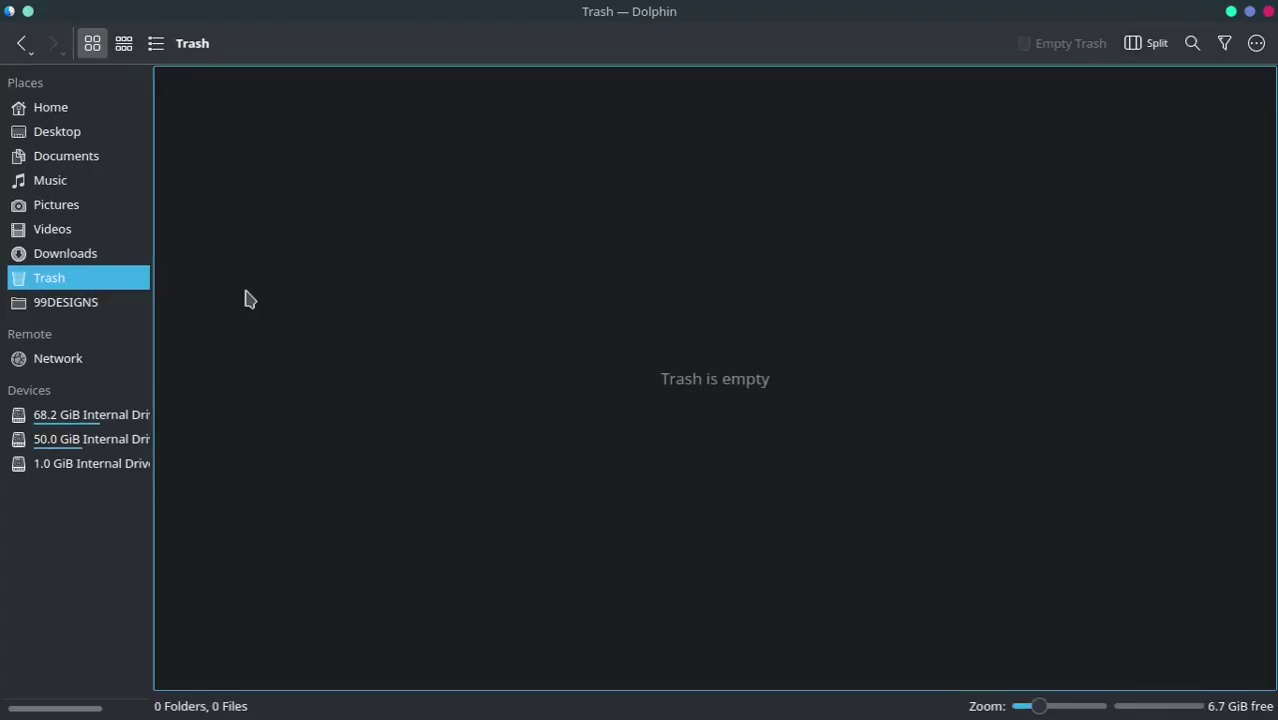
{"action": "left_click", "coordinate": [88, 256]}
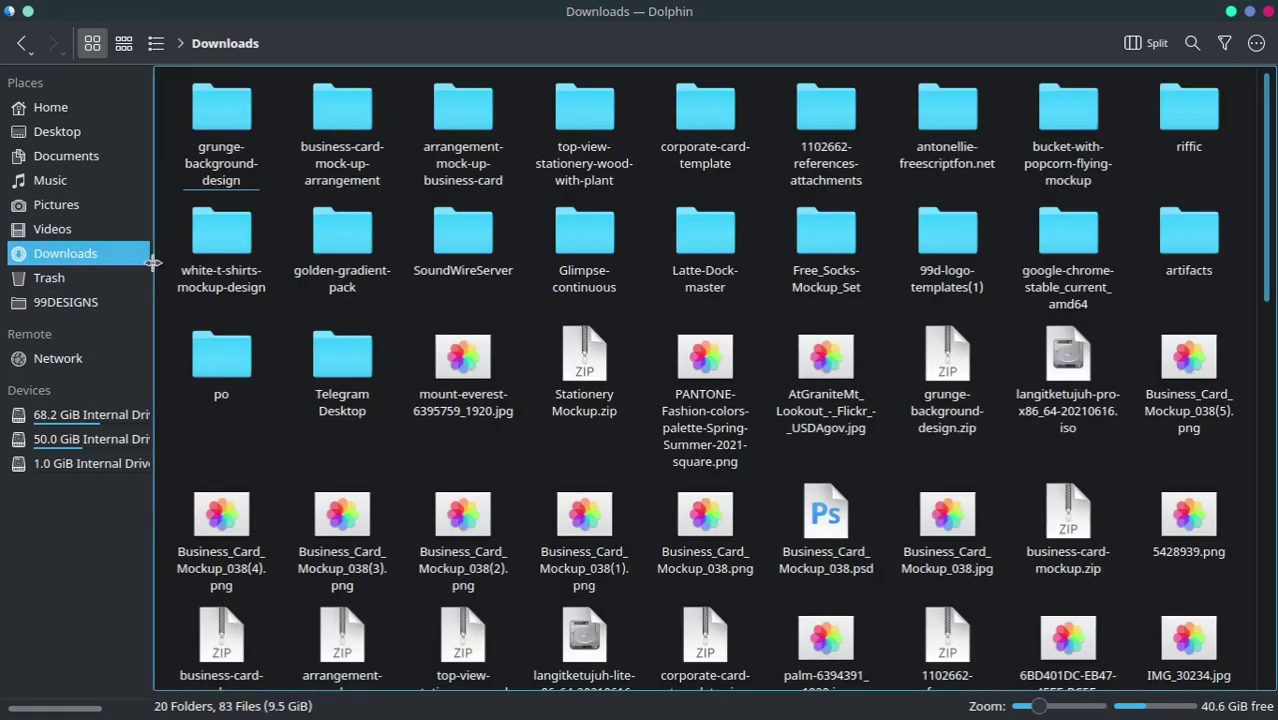
{"action": "left_click_drag", "start_coordinate": [463, 355], "coordinate": [568, 708]}
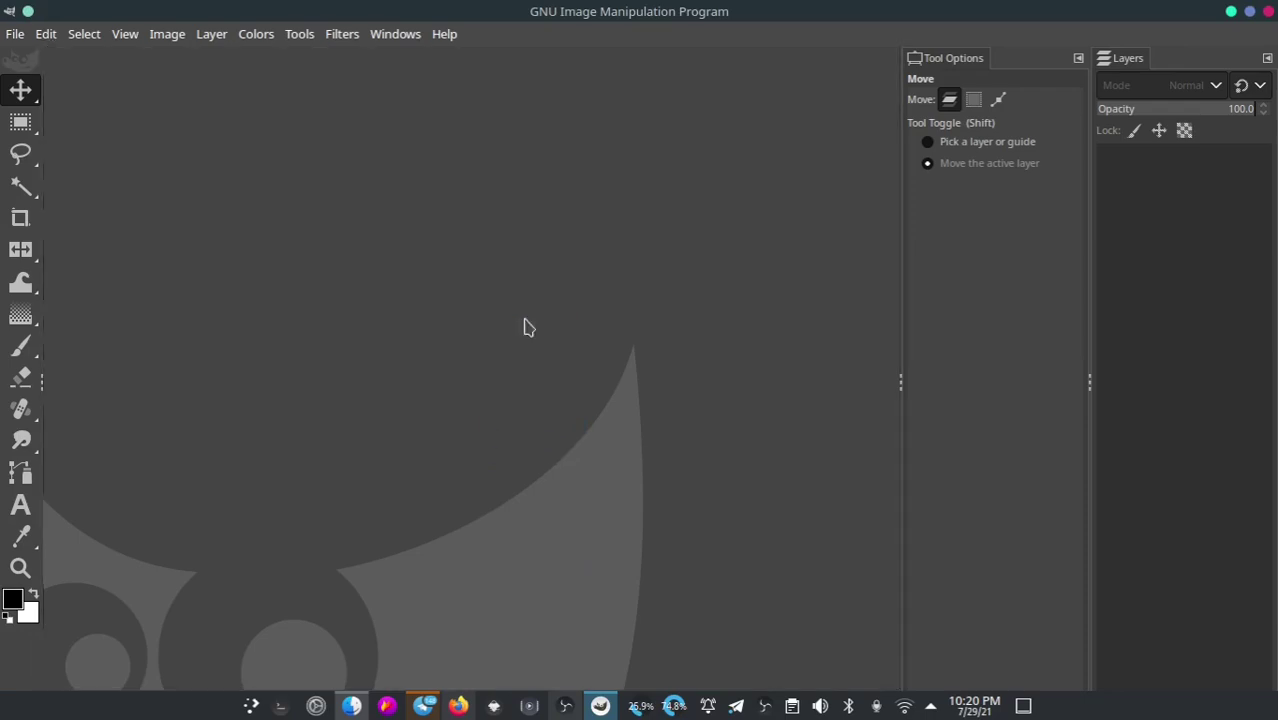
{"action": "left_click_drag", "start_coordinate": [568, 708], "coordinate": [540, 357]}
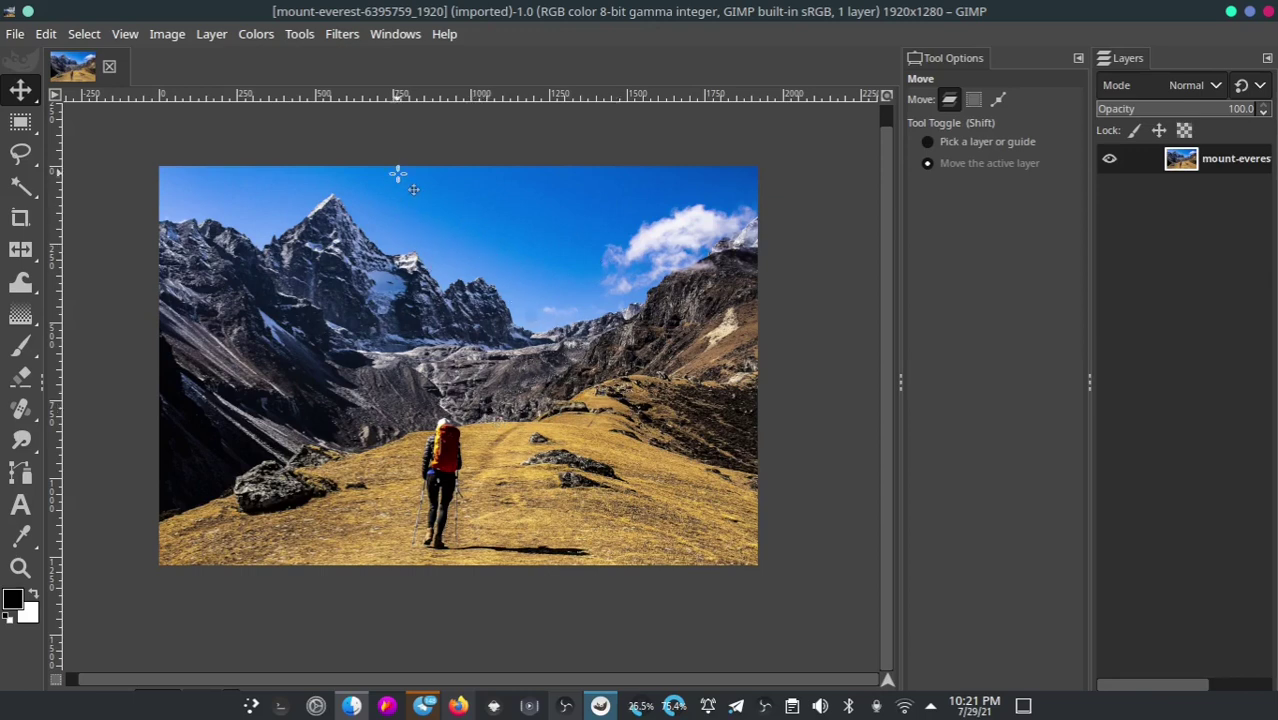
Zoom in on the hiker and switch to the Free Select lasso tool
{"action": "scroll", "coordinate": [422, 341], "scroll_direction": "down", "scroll_amount": 2}
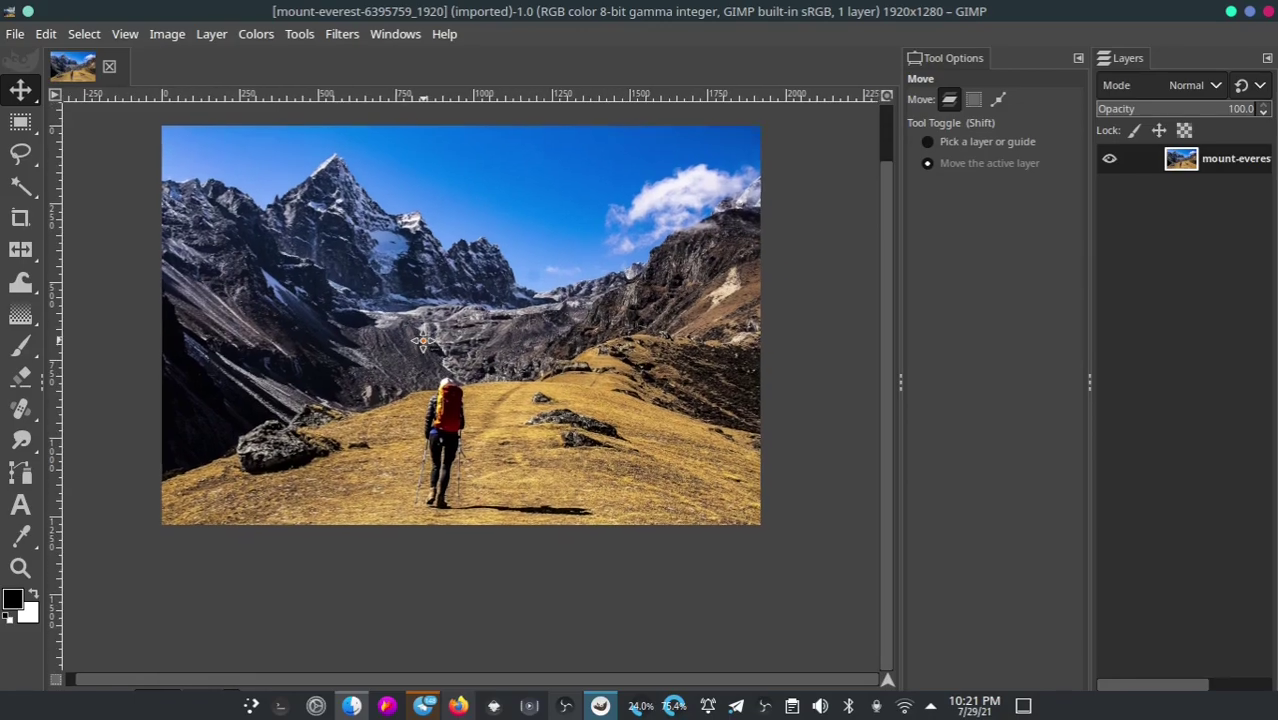
{"action": "scroll", "coordinate": [470, 415], "scroll_direction": "up", "scroll_amount": 2}
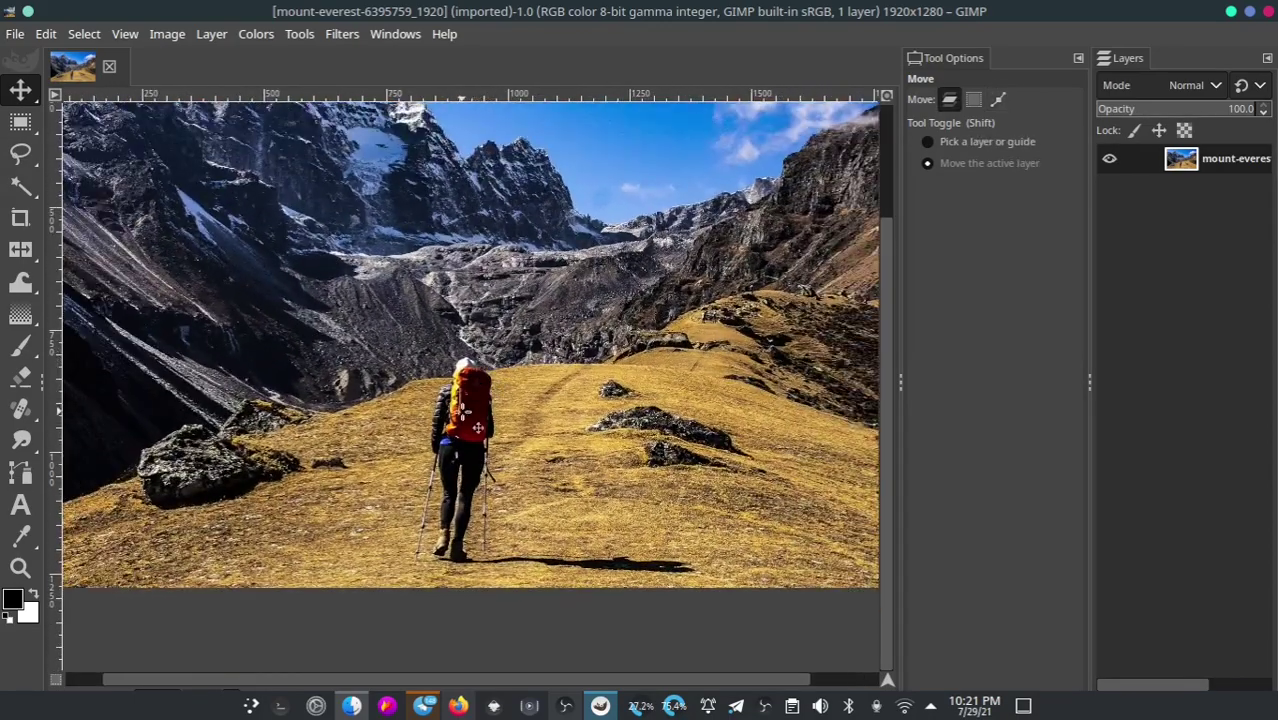
{"action": "scroll", "coordinate": [478, 428], "scroll_direction": "up", "scroll_amount": 3}
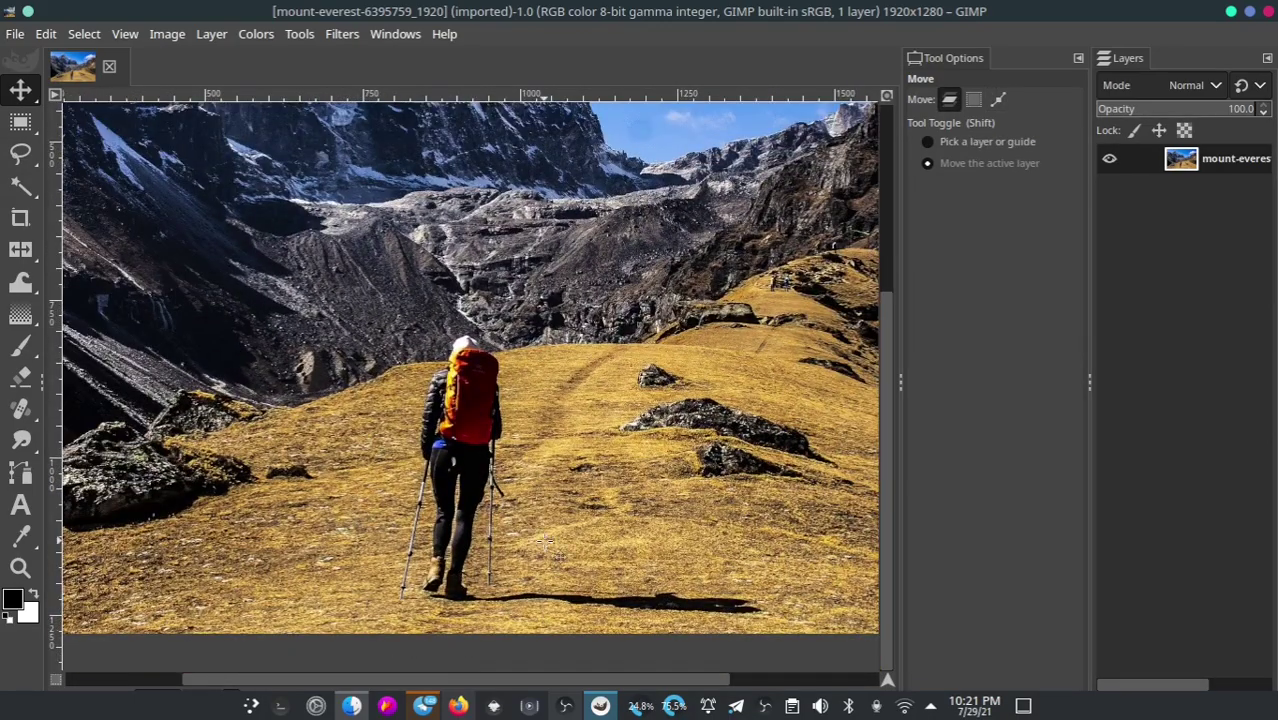
{"action": "scroll", "coordinate": [497, 470], "scroll_direction": "down", "scroll_amount": 1}
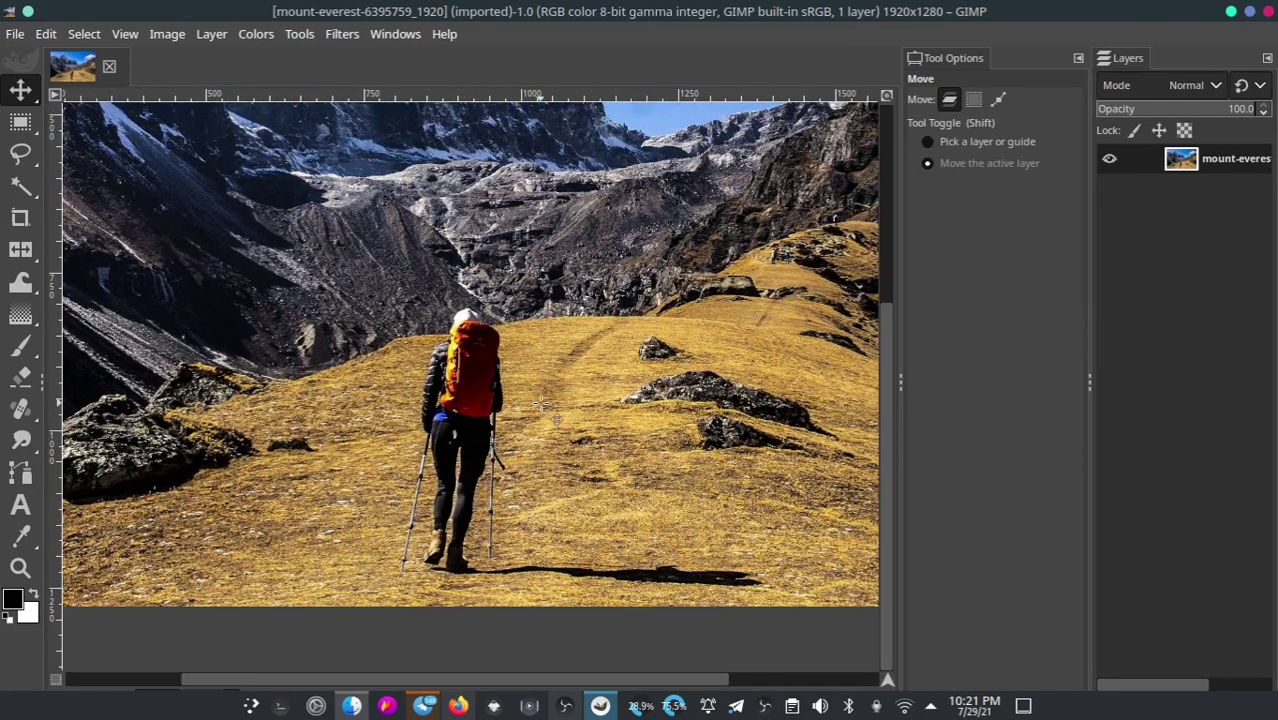
{"action": "left_click", "coordinate": [24, 162]}
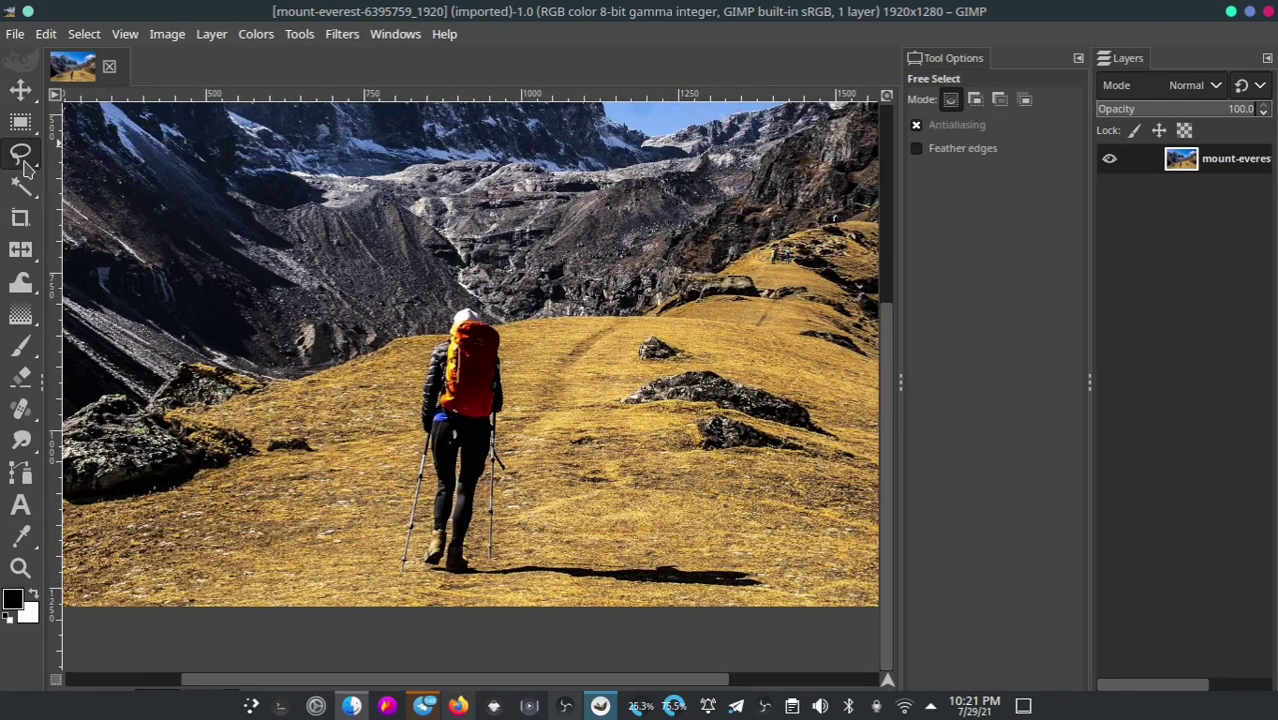
{"action": "mouse_move", "coordinate": [20, 153]}
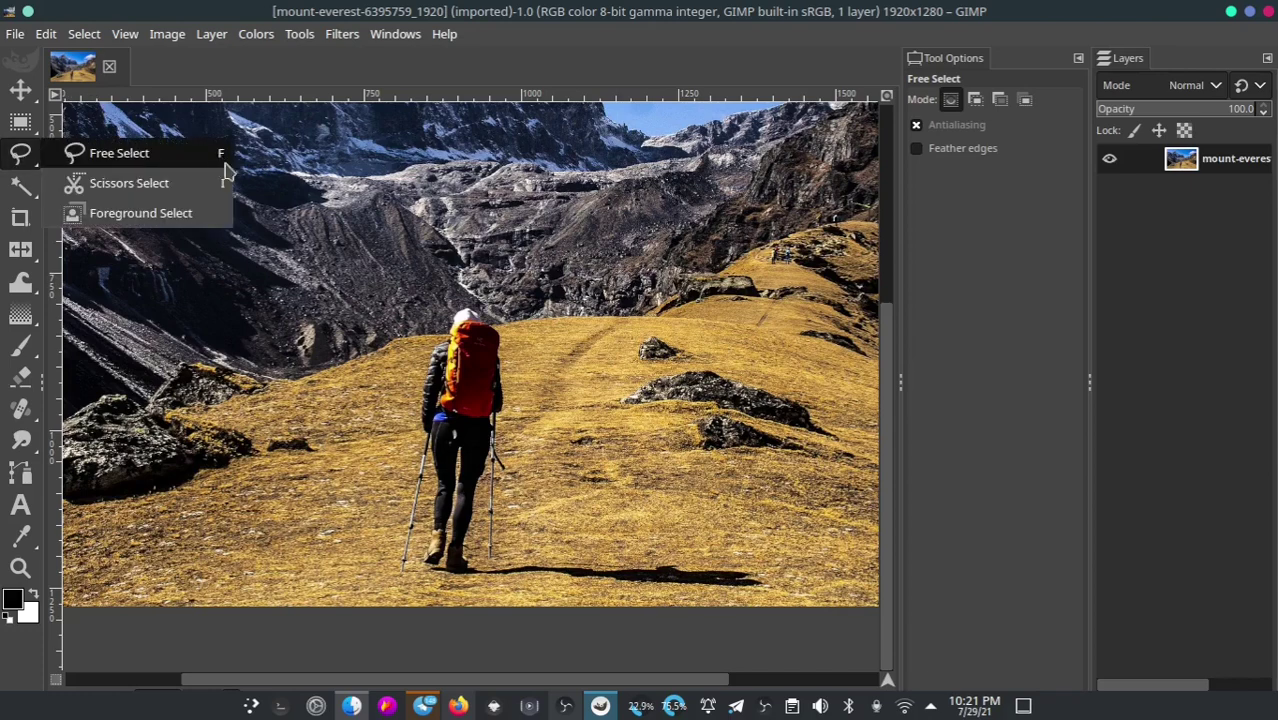
Trace a closed freehand outline around the hiker and their shadow on the trail
{"action": "left_click", "coordinate": [455, 298]}
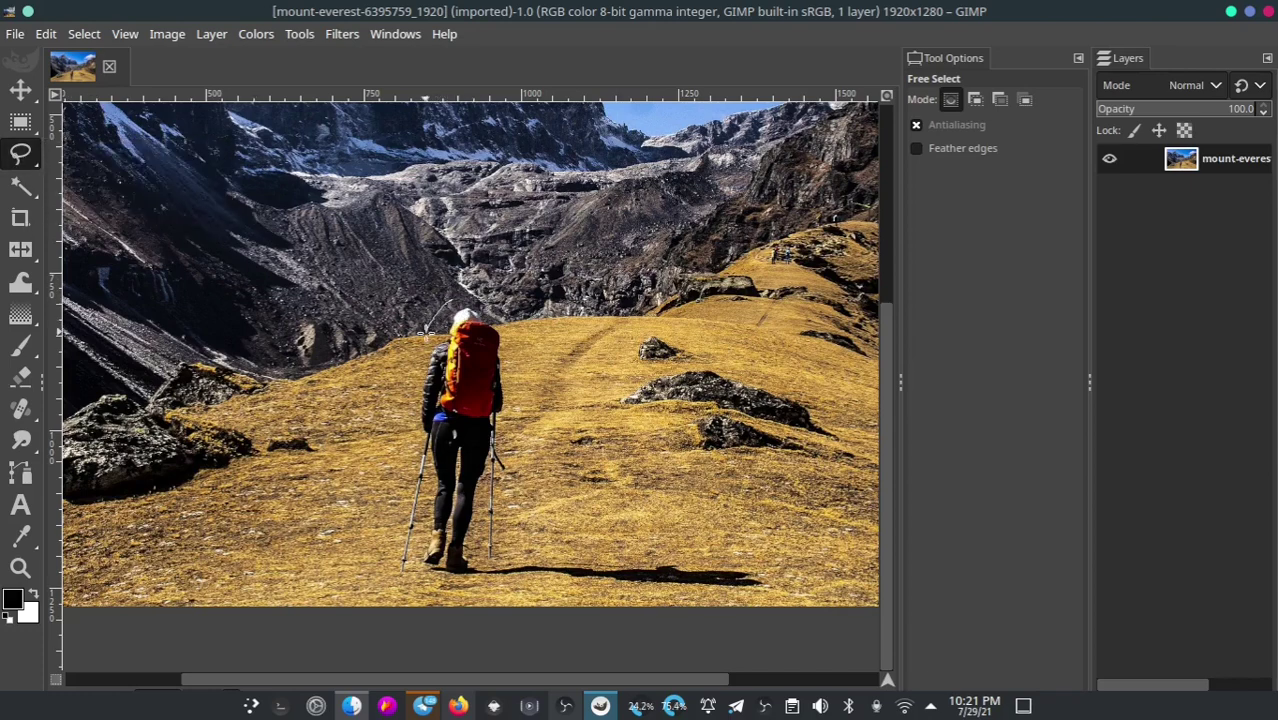
{"action": "left_click_drag", "start_coordinate": [426, 333], "coordinate": [408, 397]}
{"action": "mouse_move", "coordinate": [392, 568]}
{"action": "left_mouse_down"}
{"action": "mouse_move", "coordinate": [474, 592]}
{"action": "mouse_move", "coordinate": [648, 588]}
{"action": "left_mouse_up"}
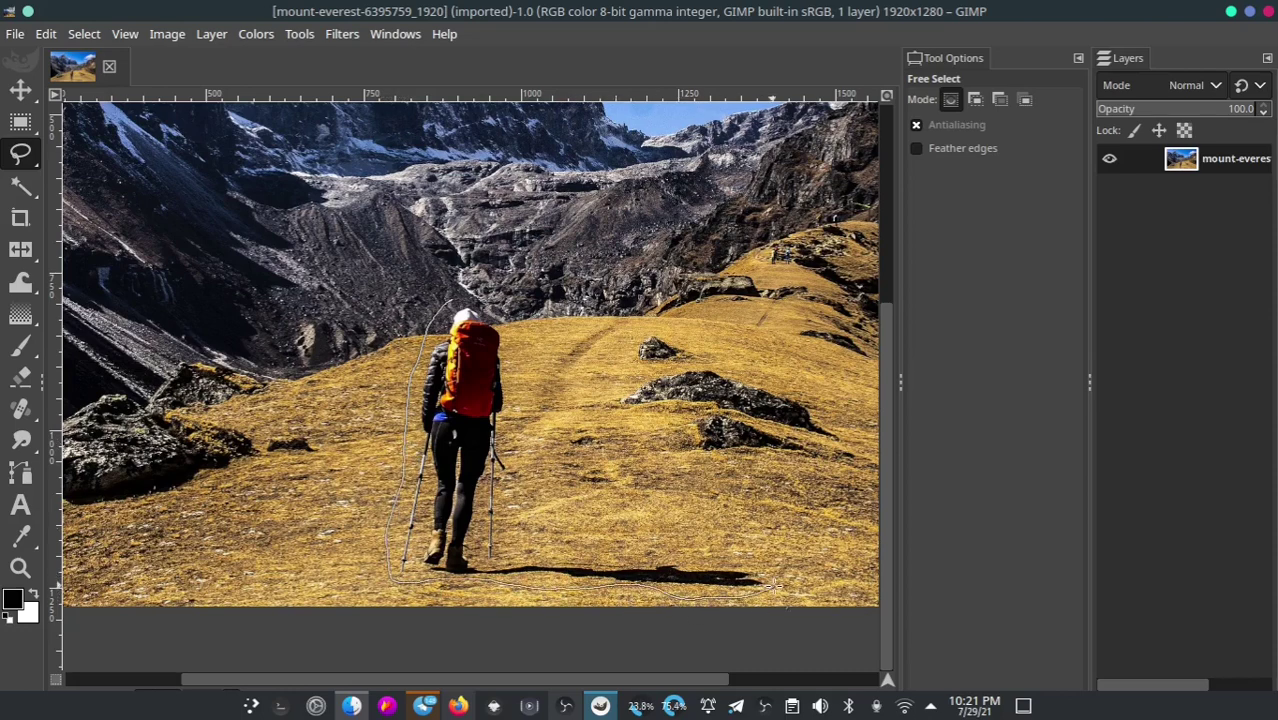
{"action": "left_click_drag", "start_coordinate": [773, 586], "coordinate": [737, 552]}
{"action": "left_click_drag", "start_coordinate": [649, 548], "coordinate": [552, 553]}
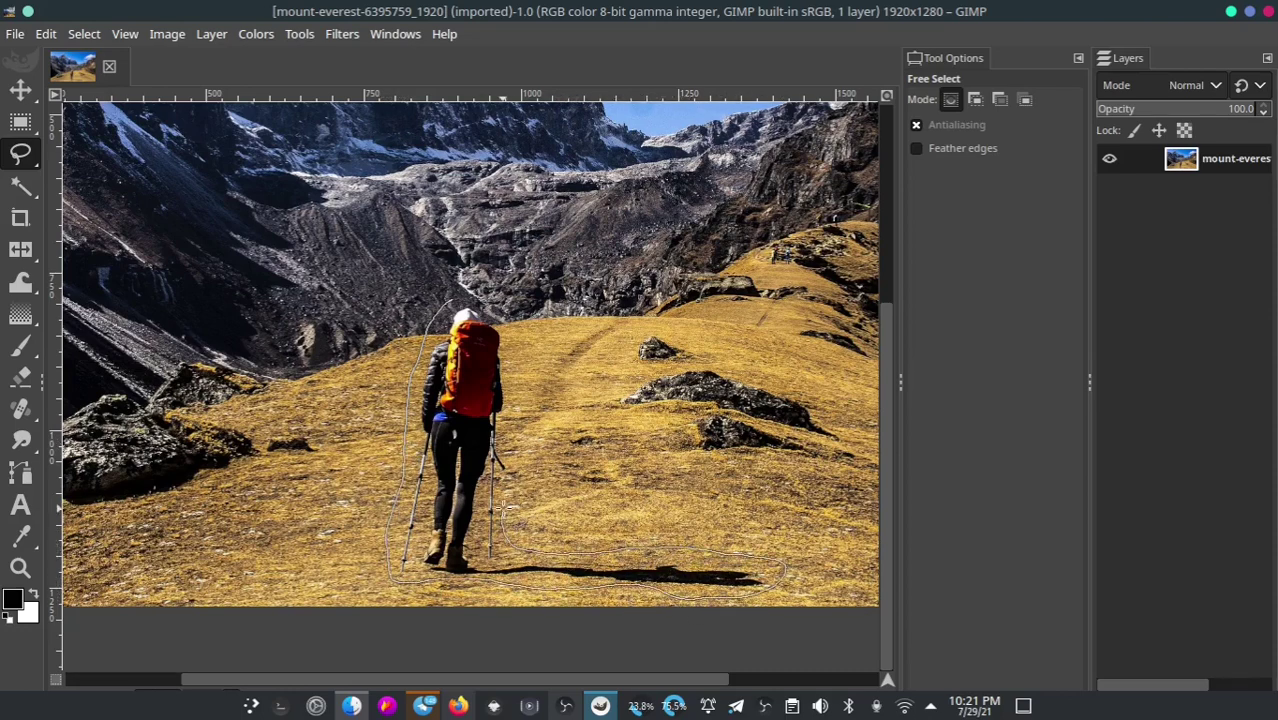
{"action": "mouse_move", "coordinate": [516, 420]}
{"action": "left_mouse_down"}
{"action": "mouse_move", "coordinate": [532, 362]}
{"action": "mouse_move", "coordinate": [474, 300]}
{"action": "mouse_move", "coordinate": [452, 299]}
{"action": "left_mouse_up"}
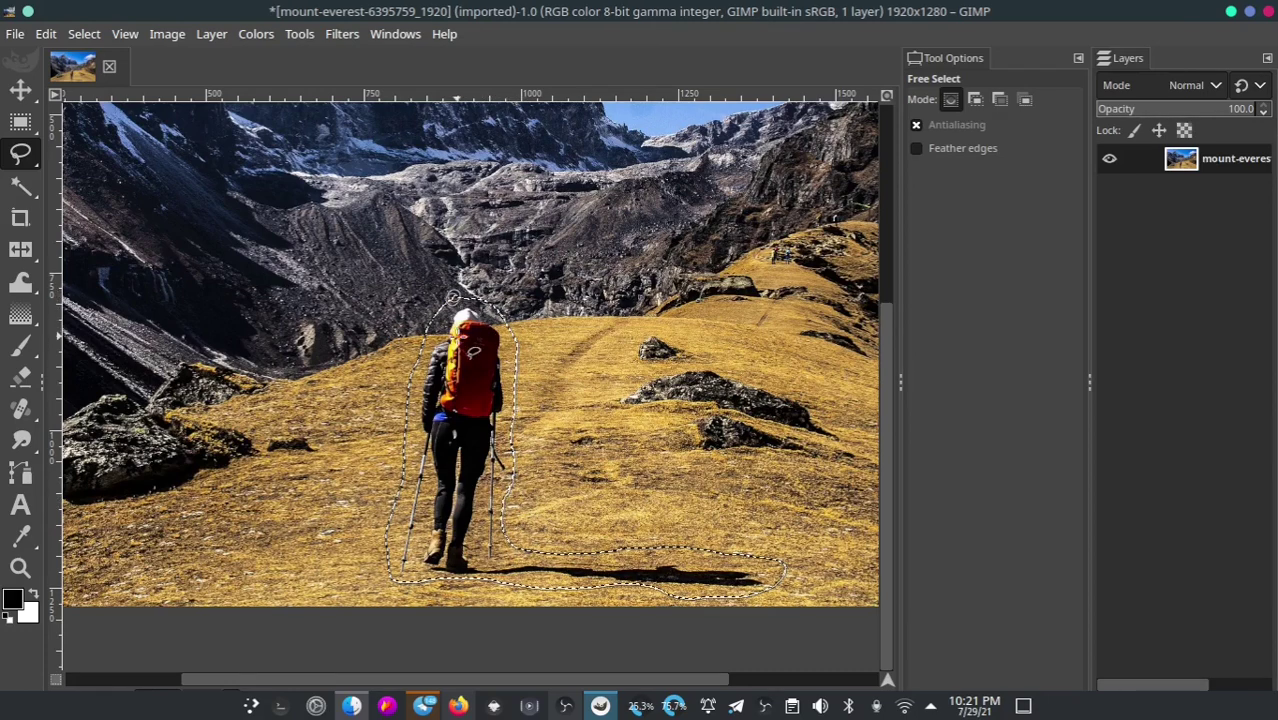
{"action": "scroll", "coordinate": [400, 440], "scroll_direction": "up", "scroll_amount": 2, "text": "ctrl"}
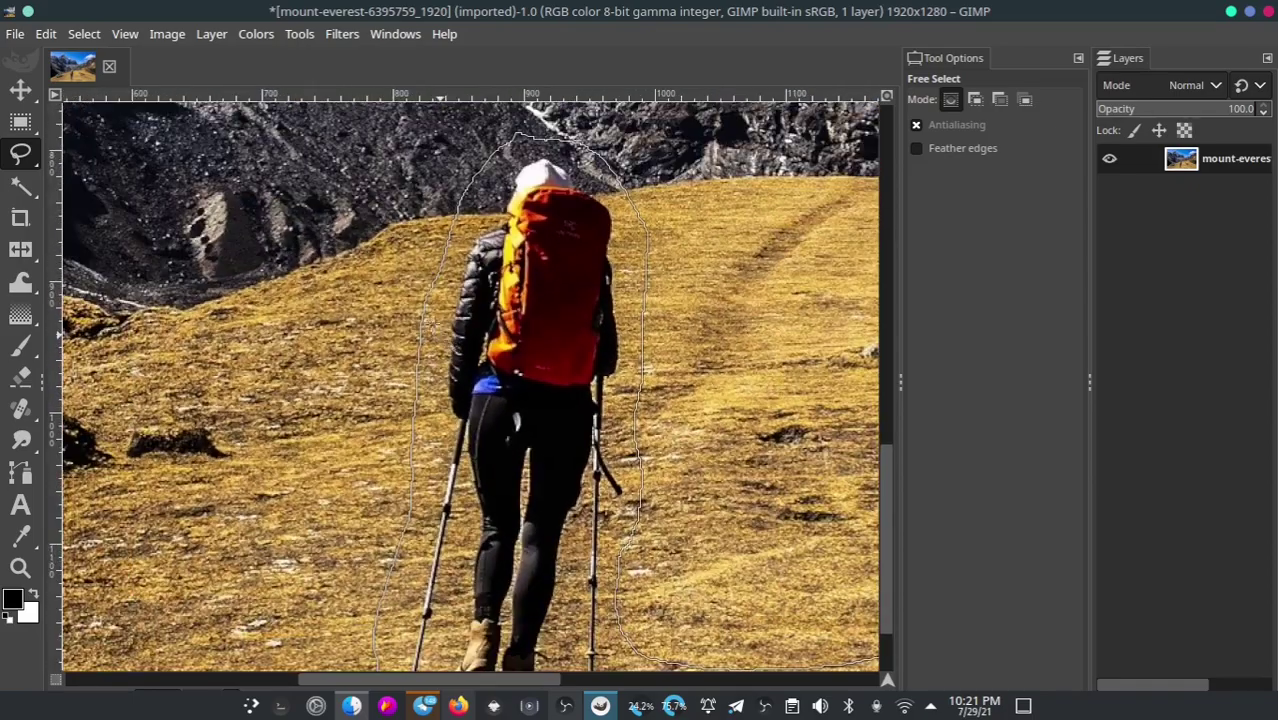
{"action": "scroll", "coordinate": [583, 373], "scroll_direction": "down", "scroll_amount": 3, "text": "ctrl"}
{"action": "scroll", "coordinate": [583, 373], "scroll_direction": "up", "scroll_amount": 1, "text": "ctrl"}
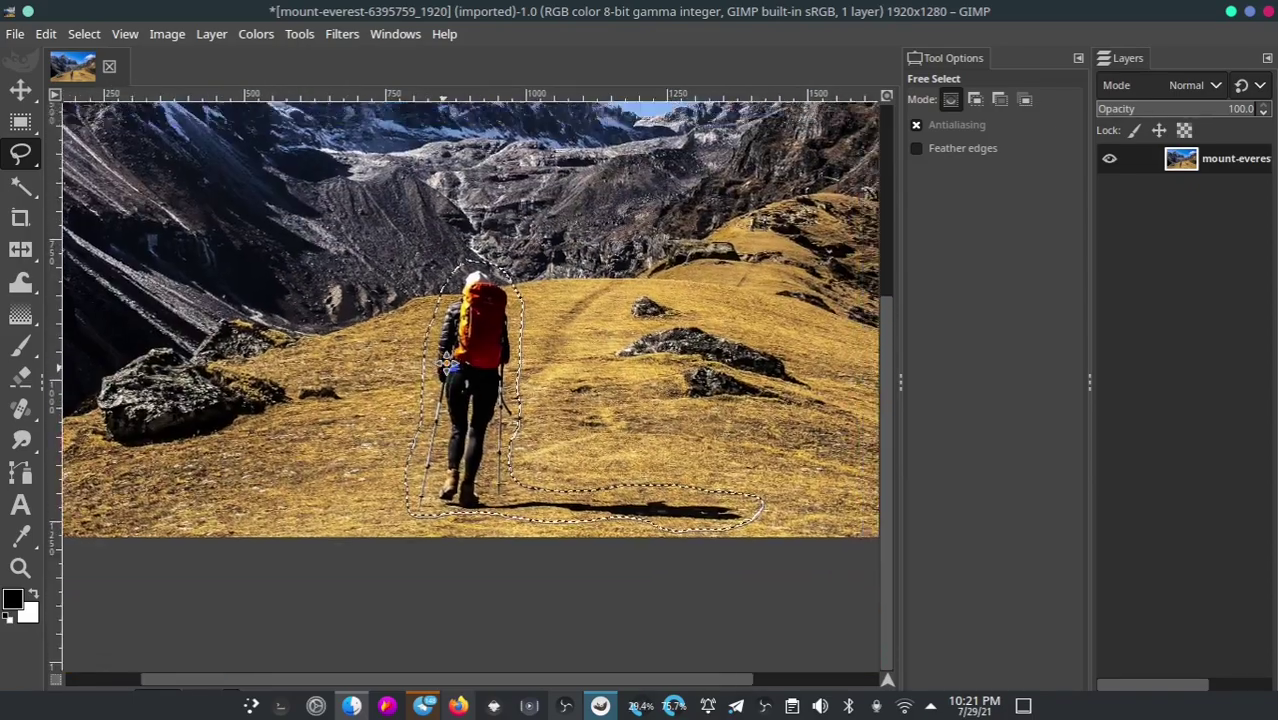
{"action": "scroll", "coordinate": [583, 373], "scroll_direction": "up", "scroll_amount": 1, "text": "ctrl"}
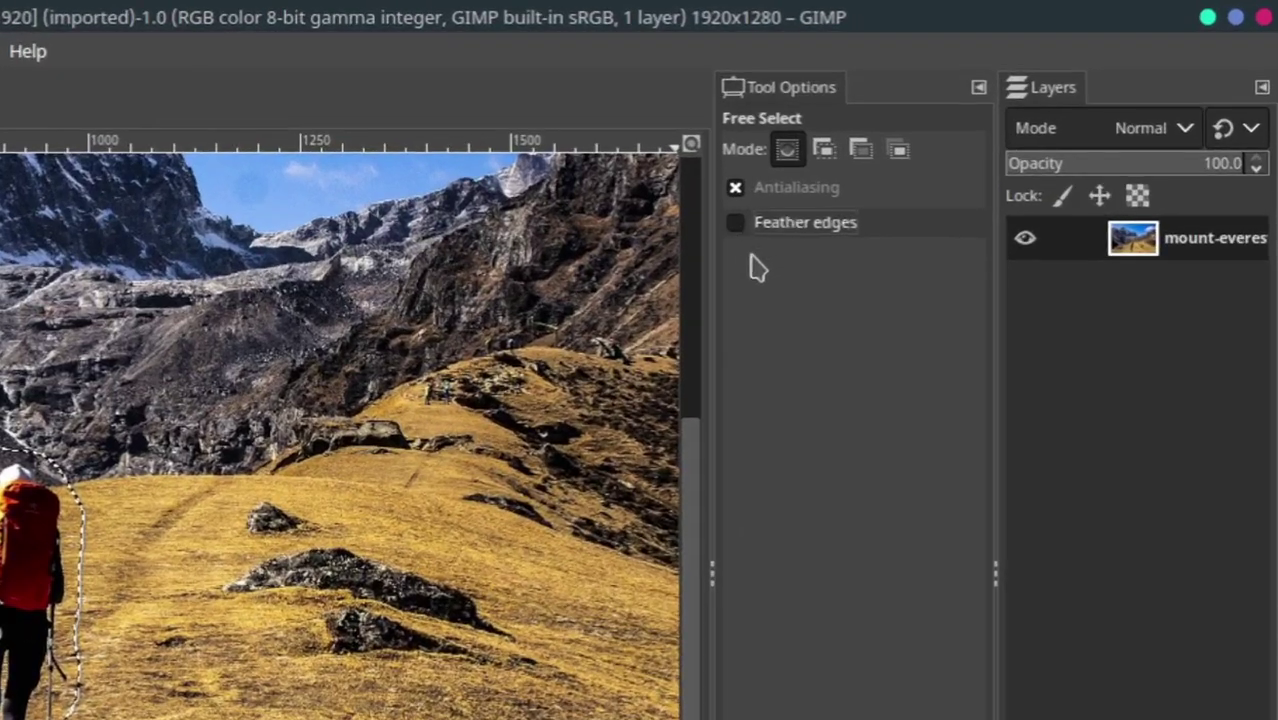
Enable Feather edges with a 12 radius and commit the hiker selection
{"action": "left_click", "coordinate": [918, 148]}
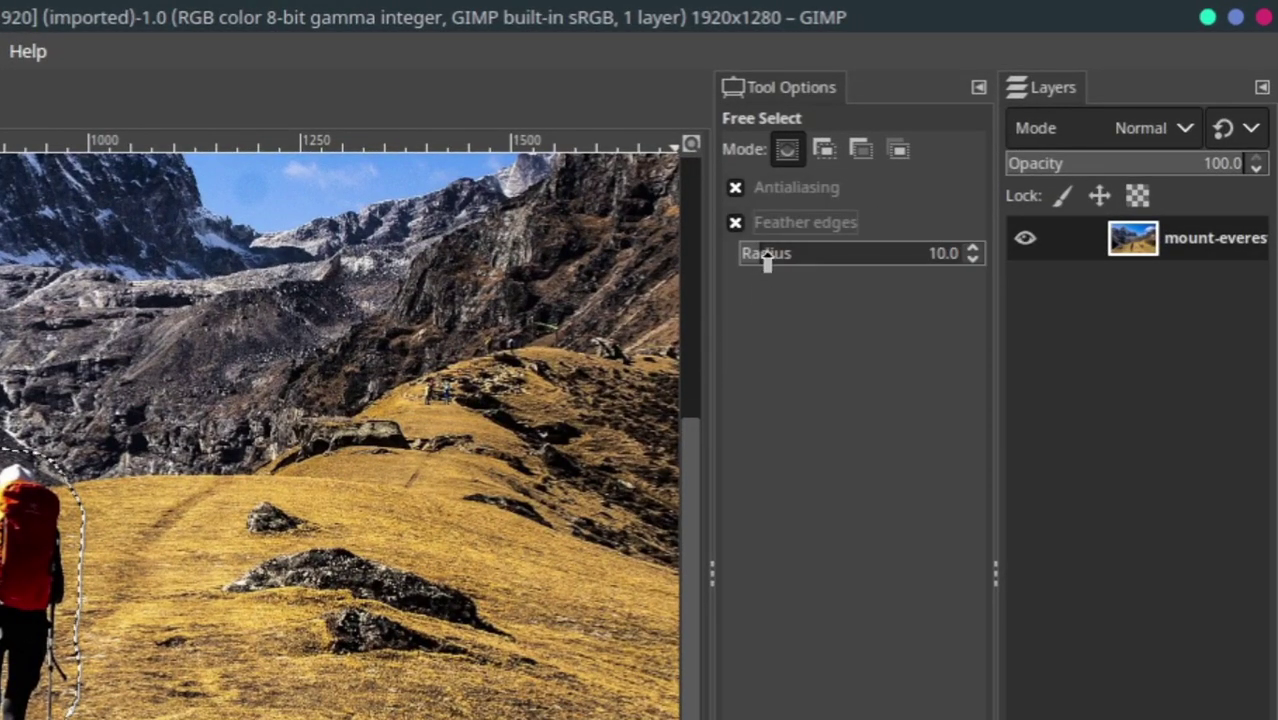
{"action": "mouse_move", "coordinate": [767, 258]}
{"action": "left_mouse_down"}
{"action": "mouse_move", "coordinate": [836, 277]}
{"action": "mouse_move", "coordinate": [811, 282]}
{"action": "left_mouse_up"}
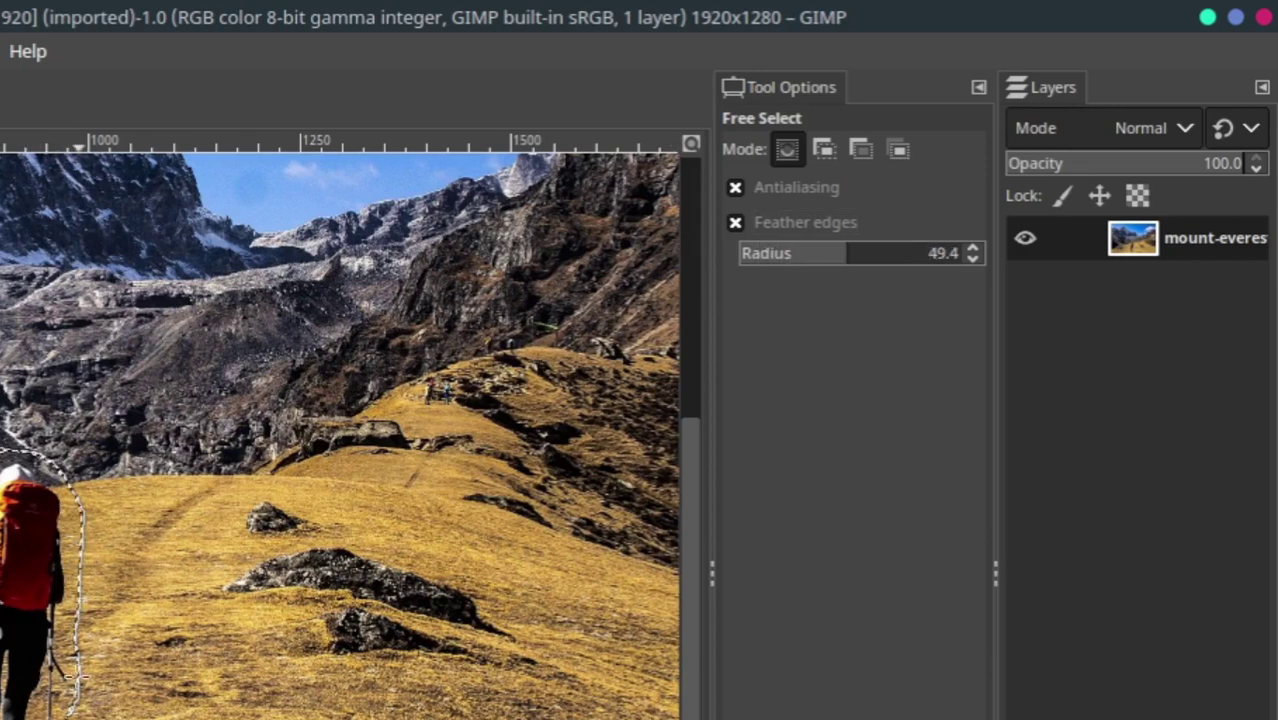
{"action": "left_click", "coordinate": [811, 255]}
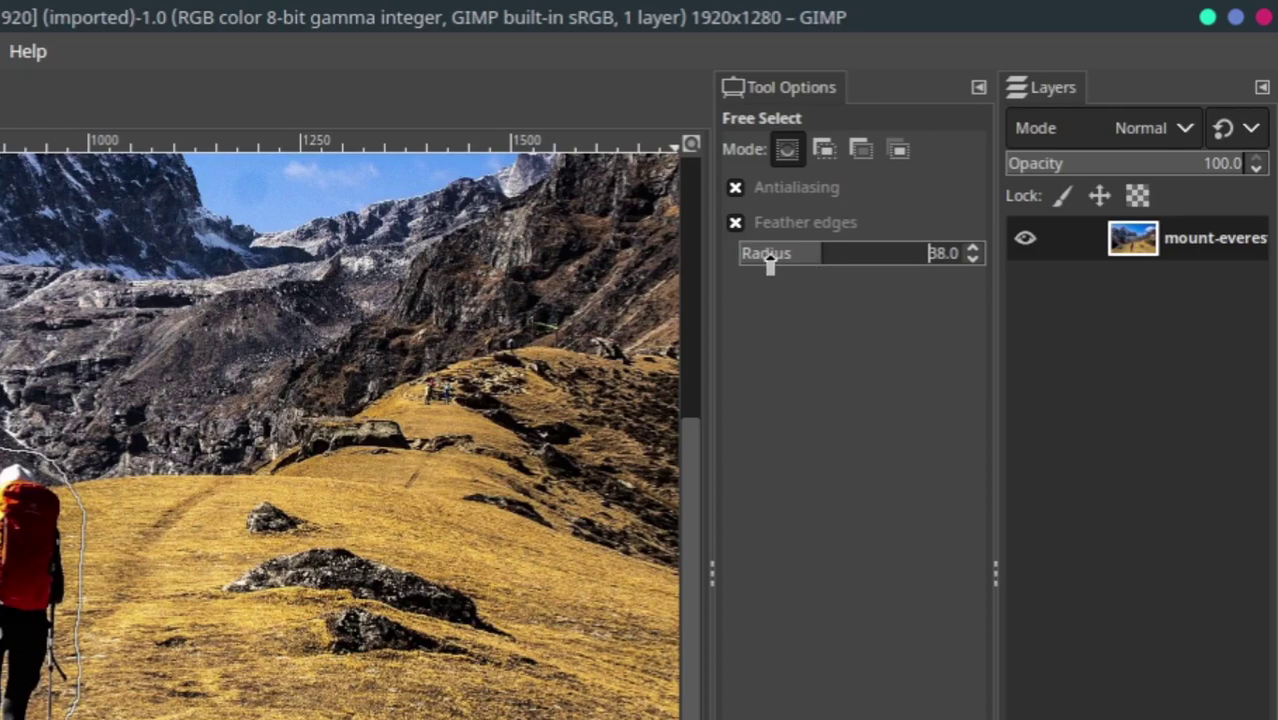
{"action": "left_click_drag", "start_coordinate": [769, 260], "coordinate": [766, 258]}
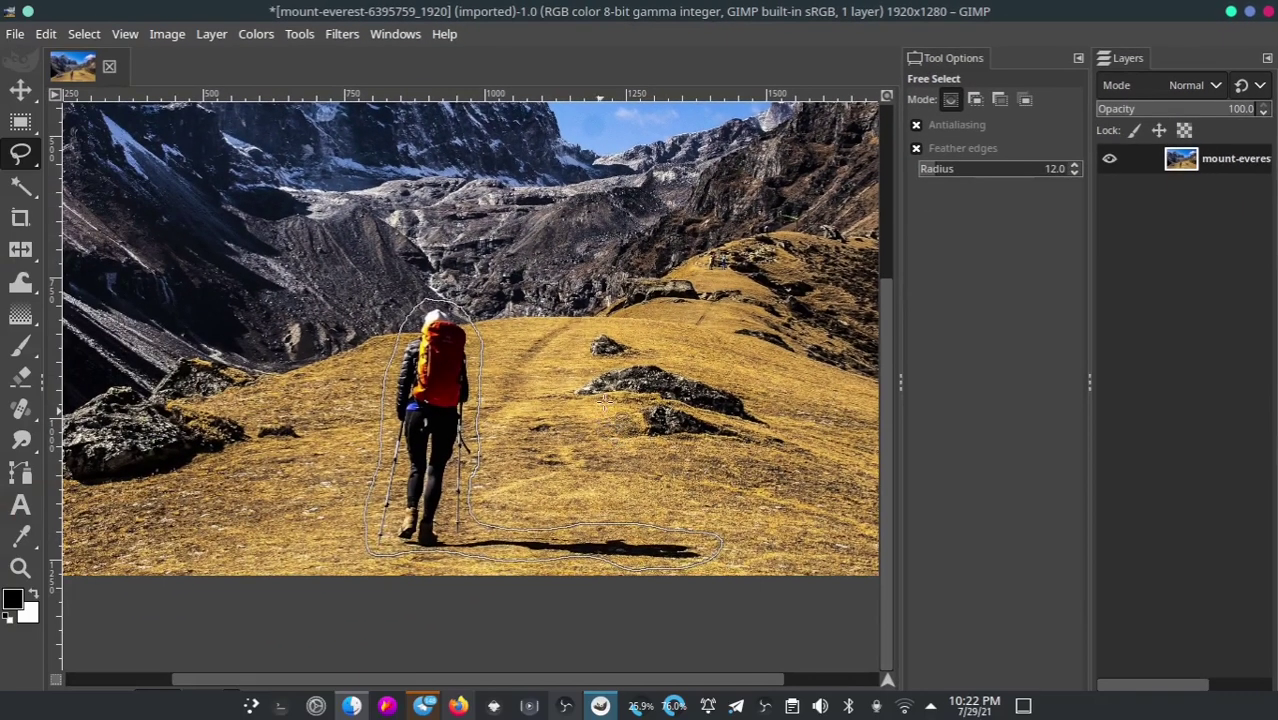
{"action": "key", "text": "Return"}
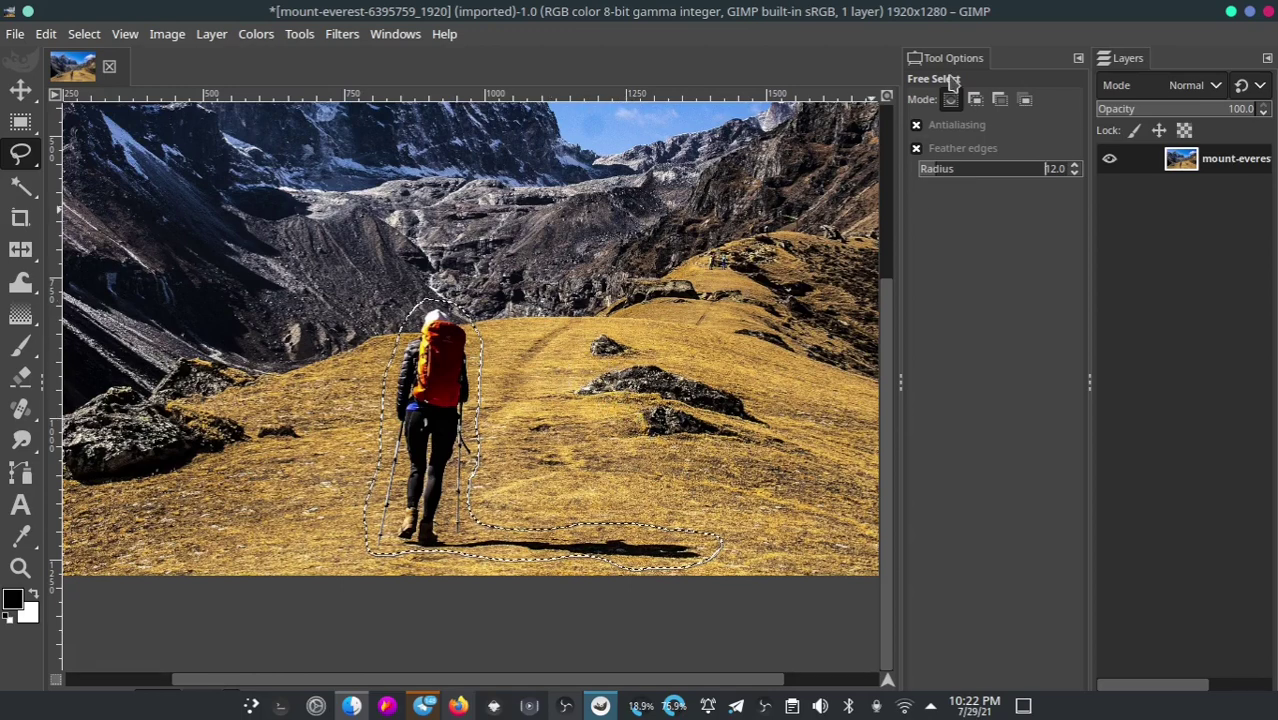
Open the Heal selection filter dialog and move it away from the hiker
{"action": "left_click", "coordinate": [342, 36]}
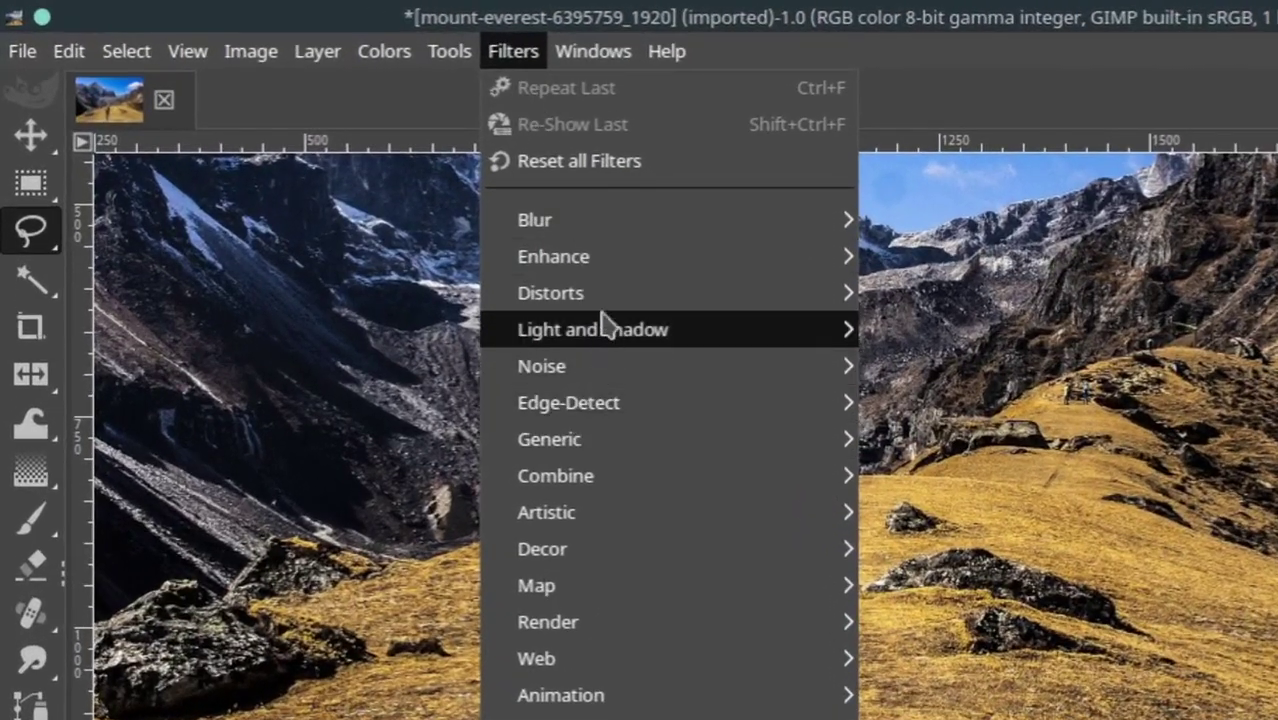
{"action": "mouse_move", "coordinate": [553, 256]}
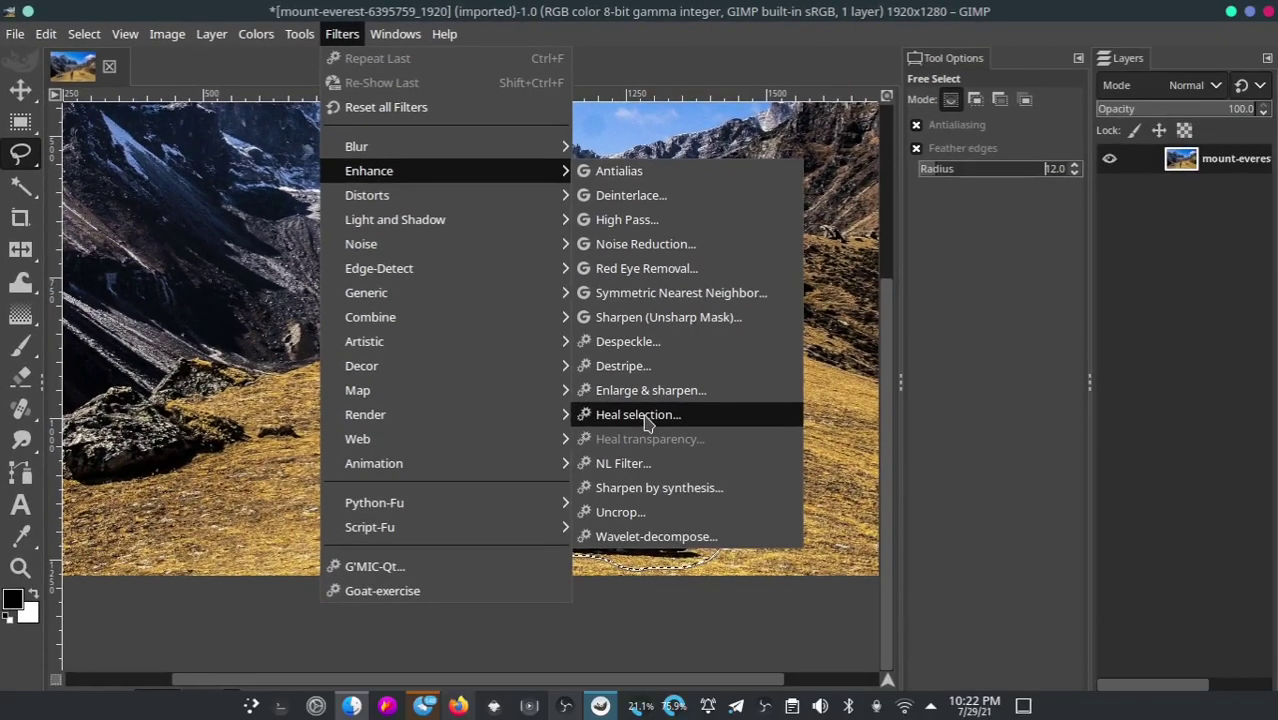
{"action": "left_click", "coordinate": [966, 626]}
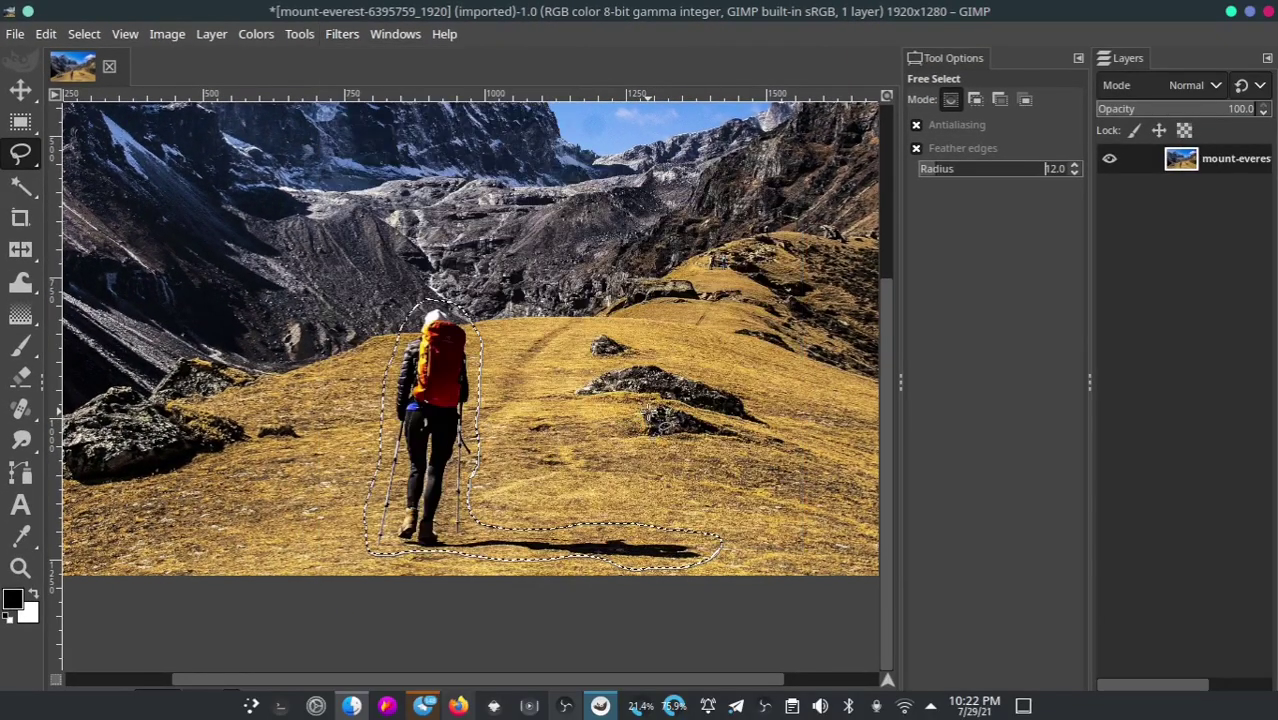
{"action": "left_click_drag", "start_coordinate": [588, 232], "coordinate": [760, 185]}
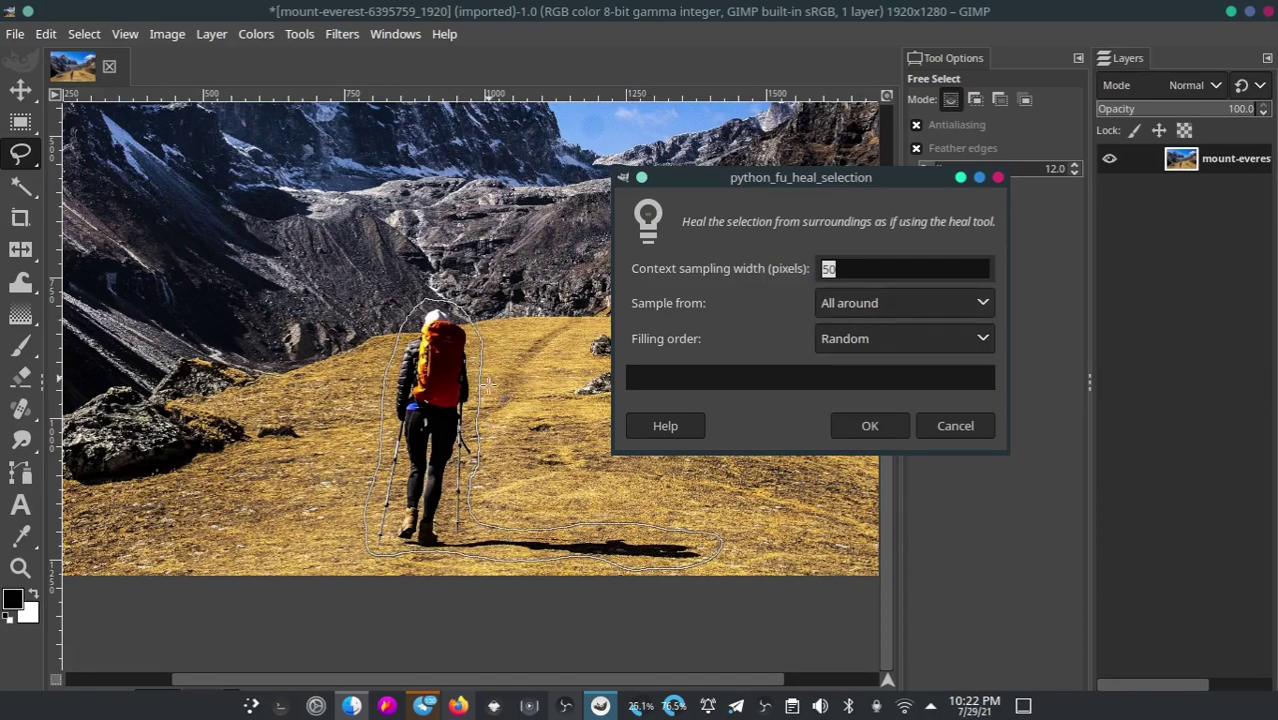
{"action": "scroll", "coordinate": [427, 481], "scroll_direction": "up", "scroll_amount": 3}
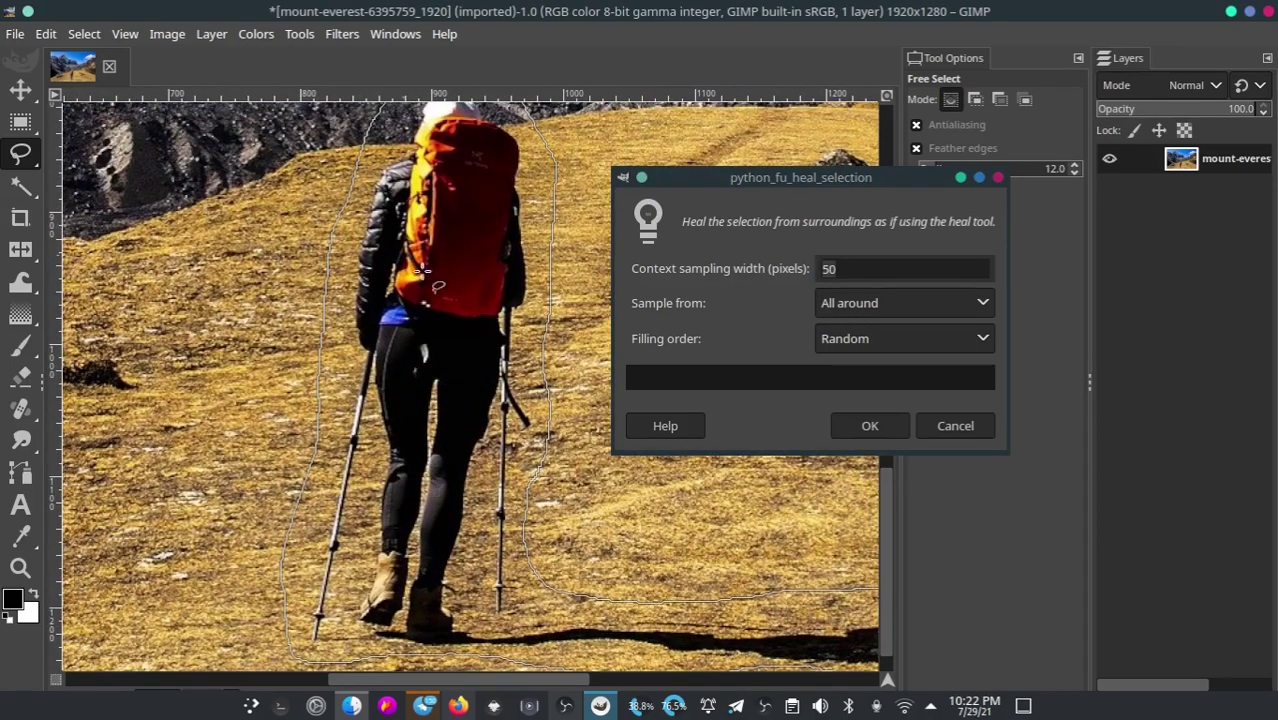
Try the Sample from options: All around, Sides, then Above and below
{"action": "left_click", "coordinate": [878, 312]}
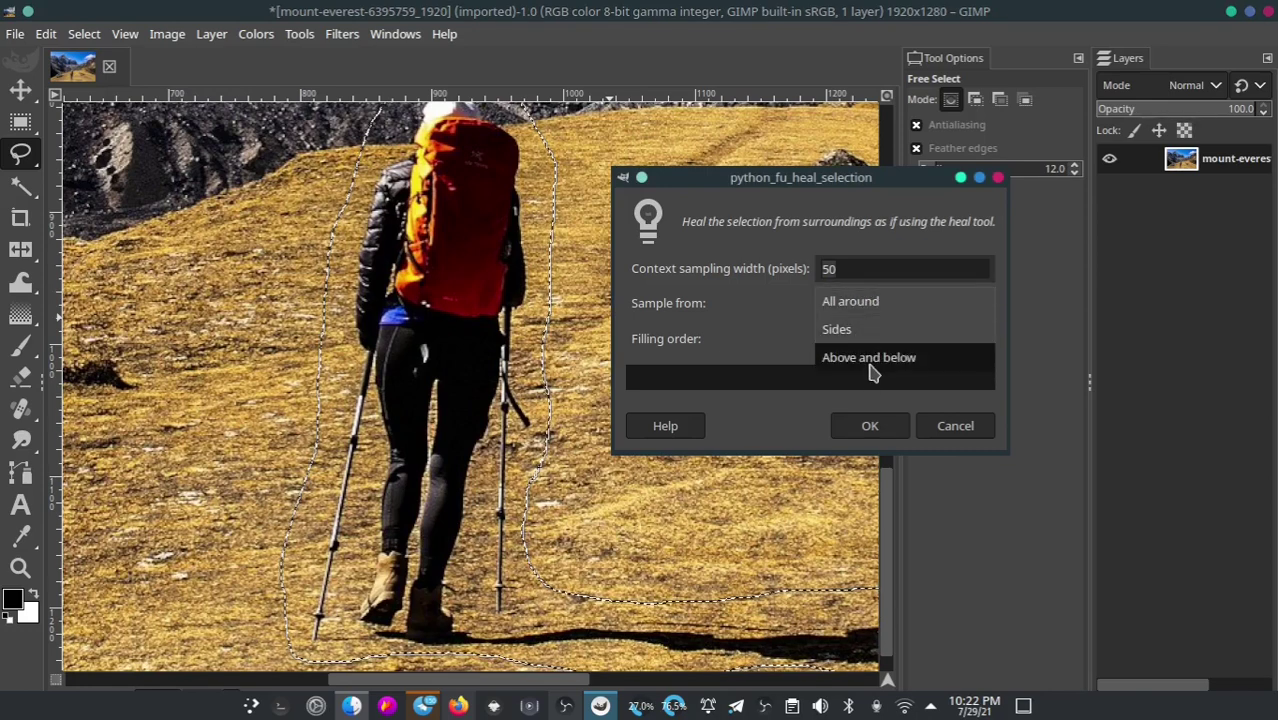
{"action": "left_click", "coordinate": [870, 312]}
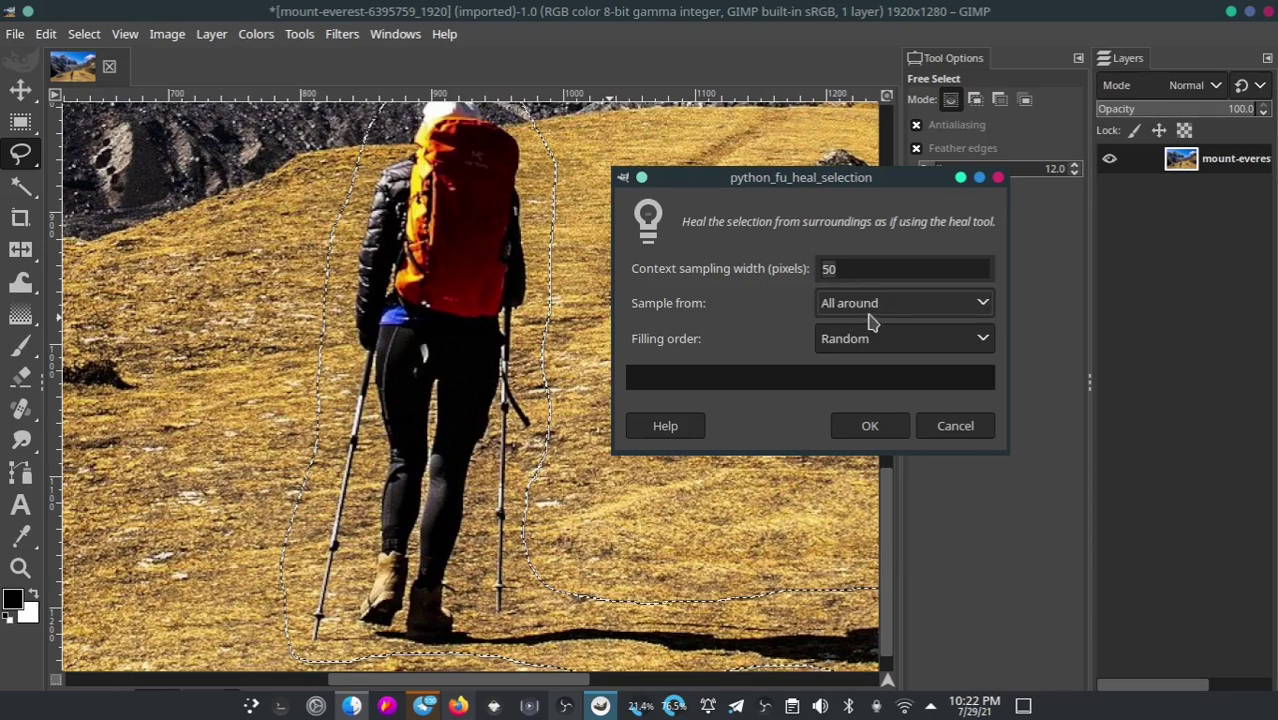
{"action": "scroll", "coordinate": [480, 290], "scroll_direction": "down", "scroll_amount": 3}
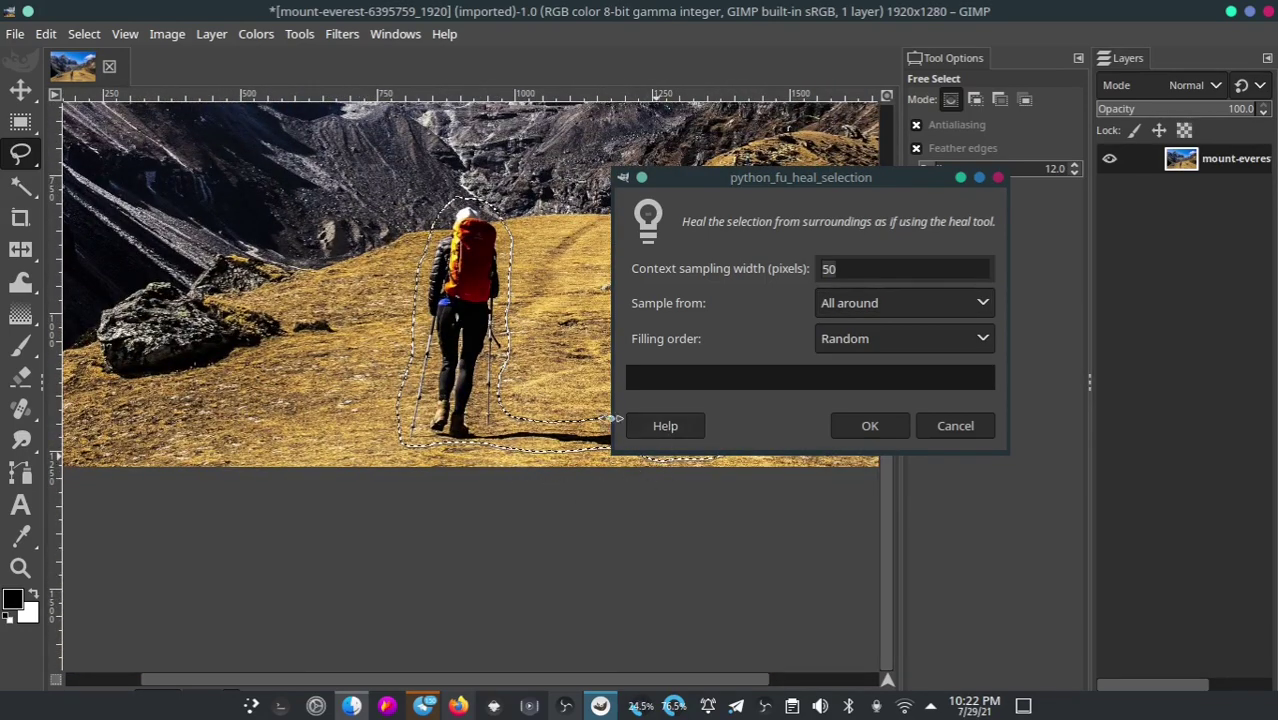
{"action": "left_click", "coordinate": [856, 305]}
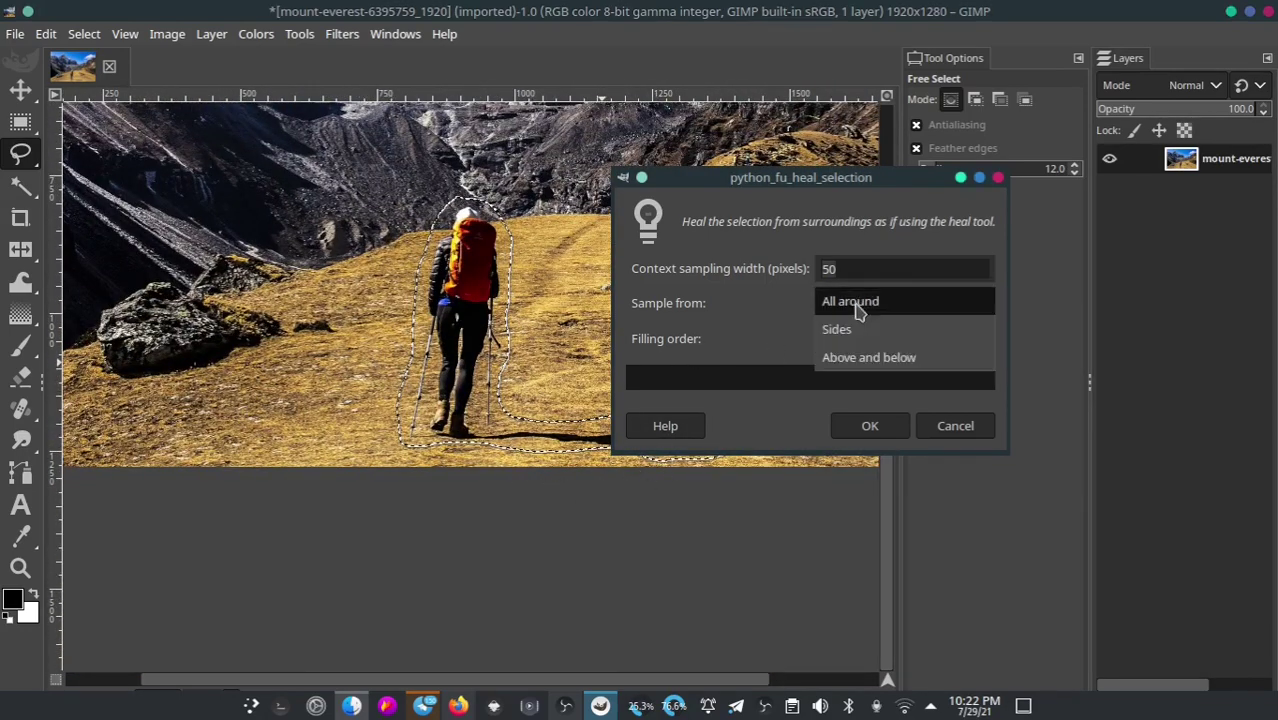
{"action": "left_click", "coordinate": [856, 331]}
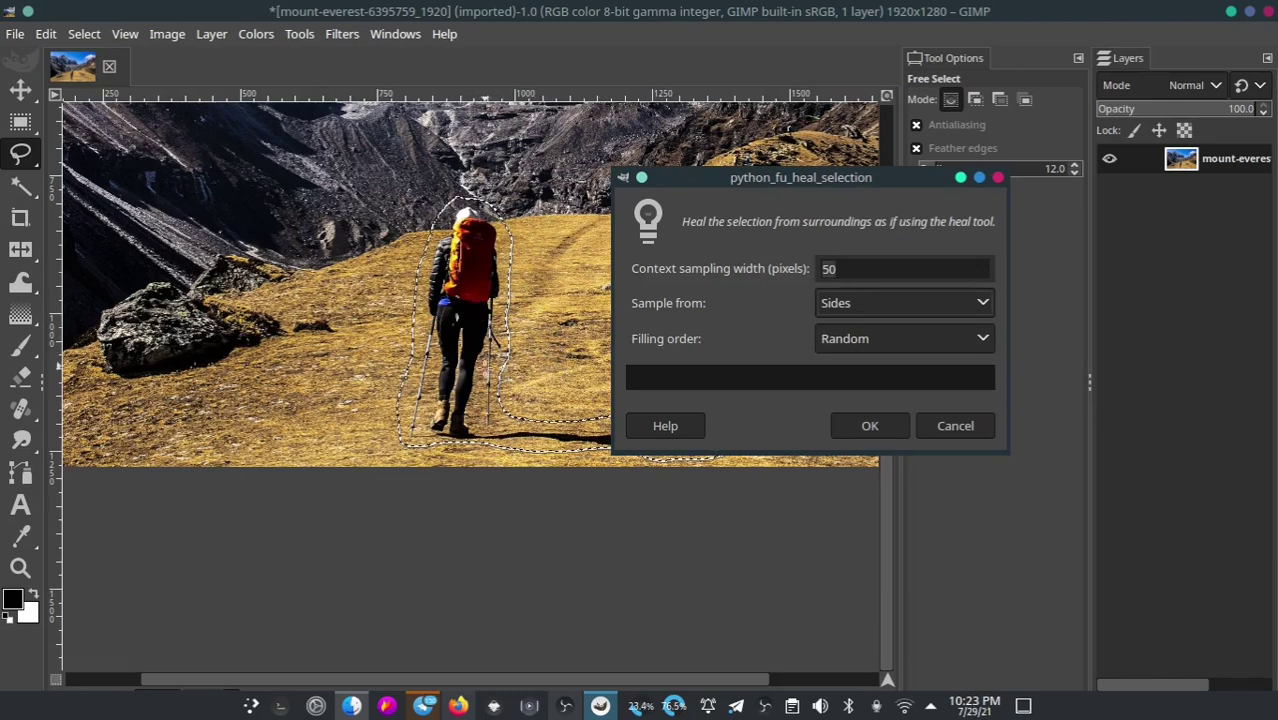
{"action": "scroll", "coordinate": [495, 385], "scroll_direction": "up", "scroll_amount": 2}
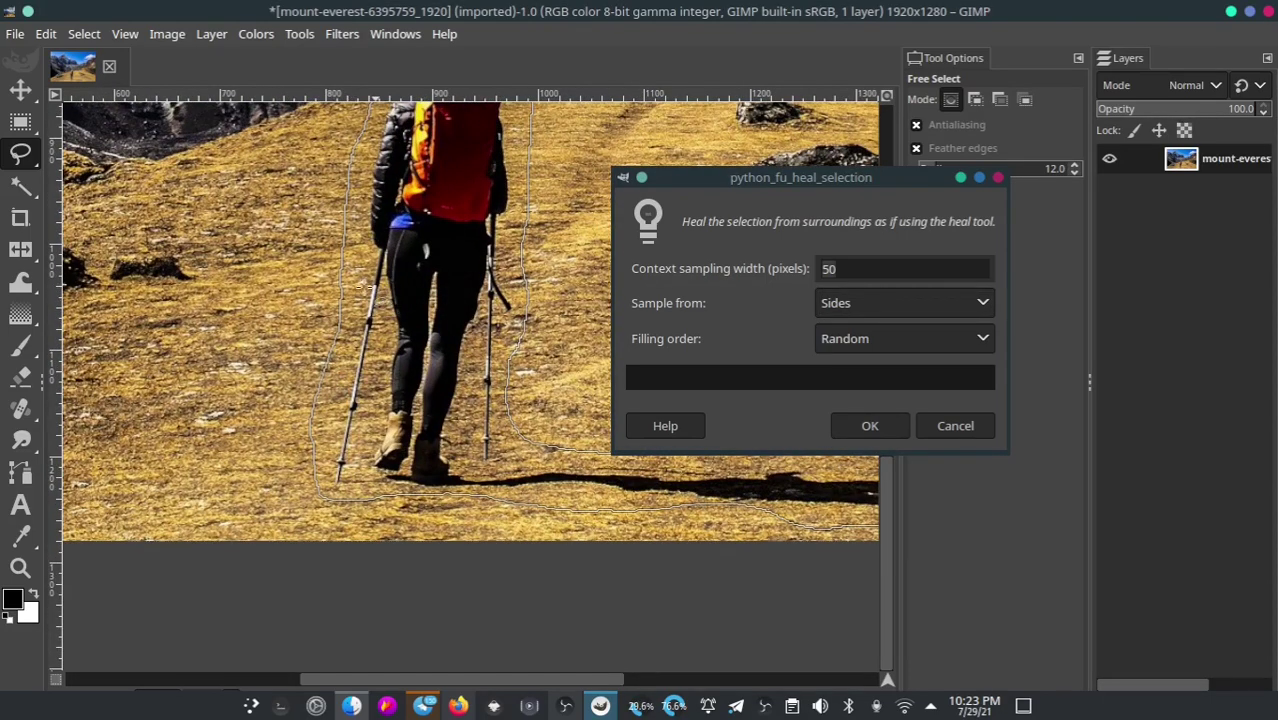
{"action": "left_click", "coordinate": [879, 310]}
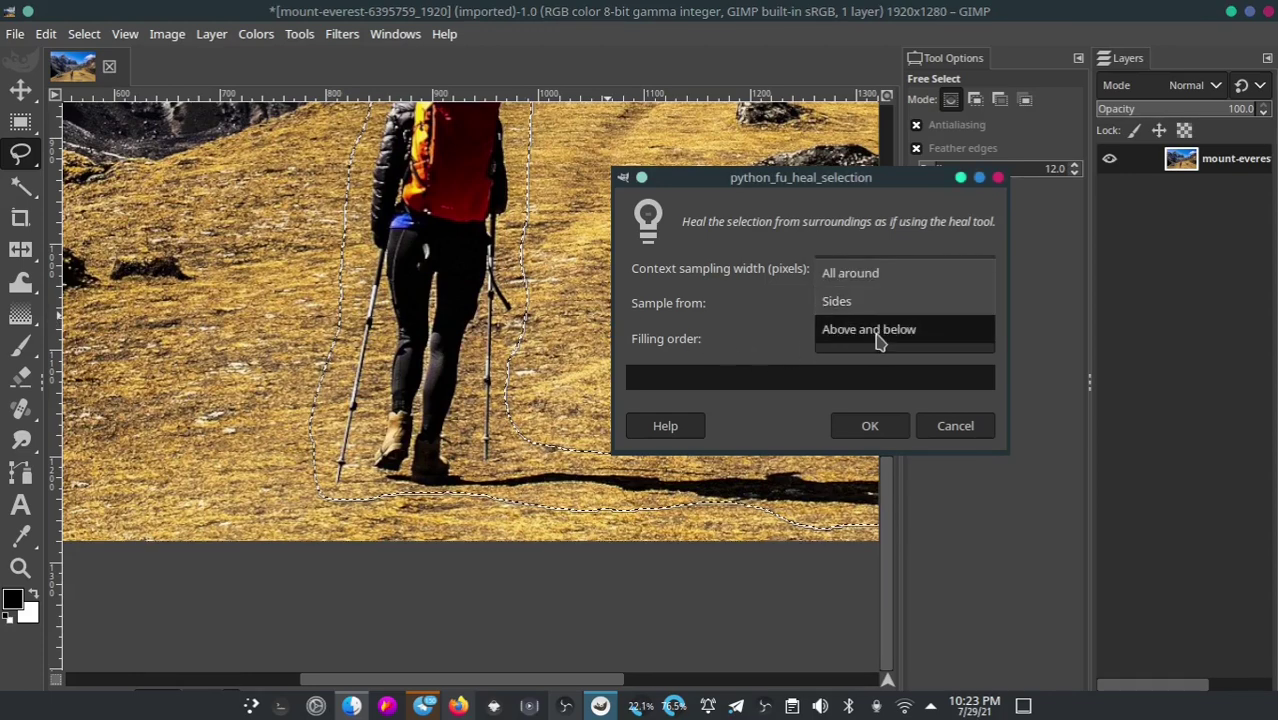
{"action": "left_click", "coordinate": [870, 331]}
{"action": "scroll", "coordinate": [430, 303], "scroll_direction": "up", "scroll_amount": 3}
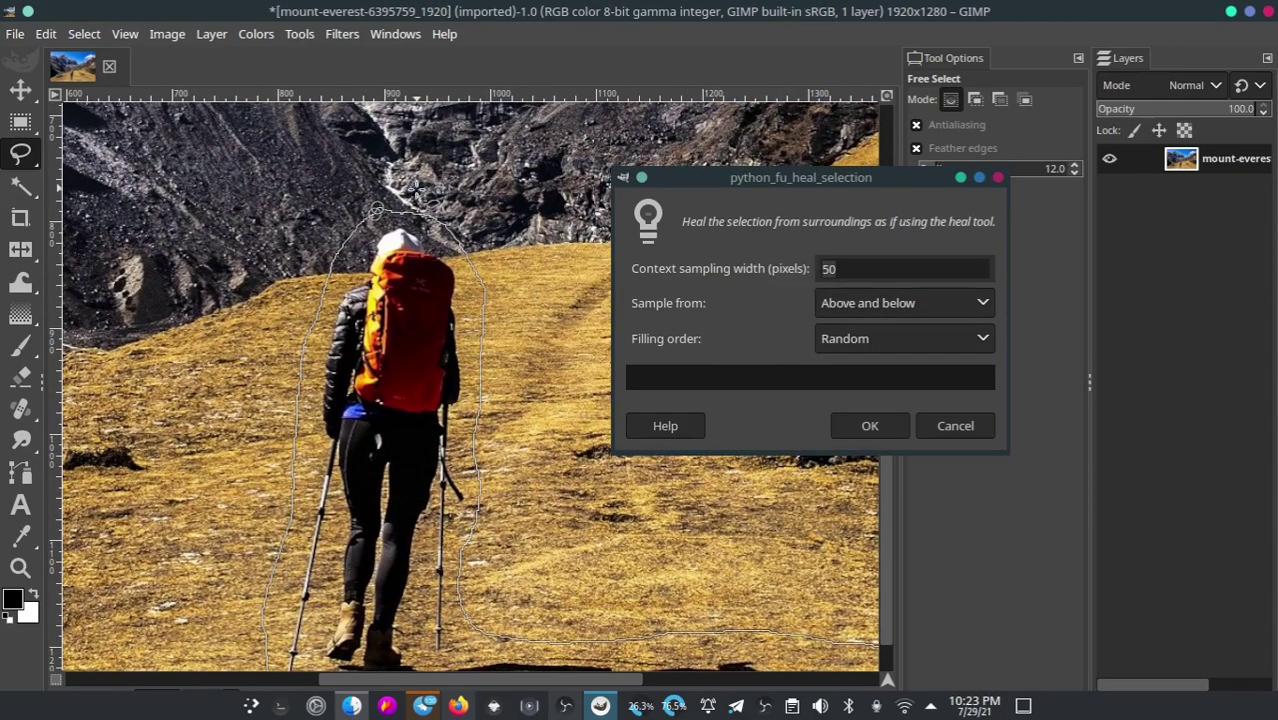
{"action": "scroll", "coordinate": [400, 353], "scroll_direction": "down", "scroll_amount": 1}
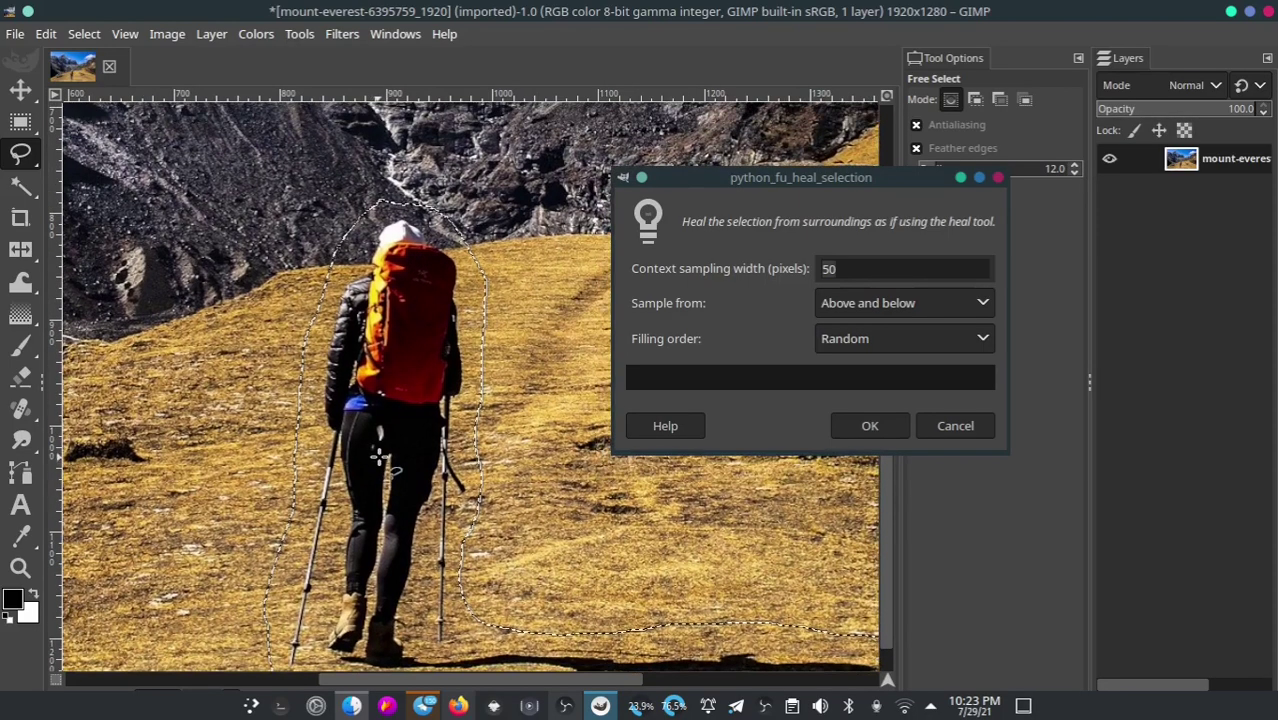
{"action": "scroll", "coordinate": [436, 370], "scroll_direction": "down", "scroll_amount": 3}
{"action": "scroll", "coordinate": [418, 352], "scroll_direction": "down", "scroll_amount": 1}
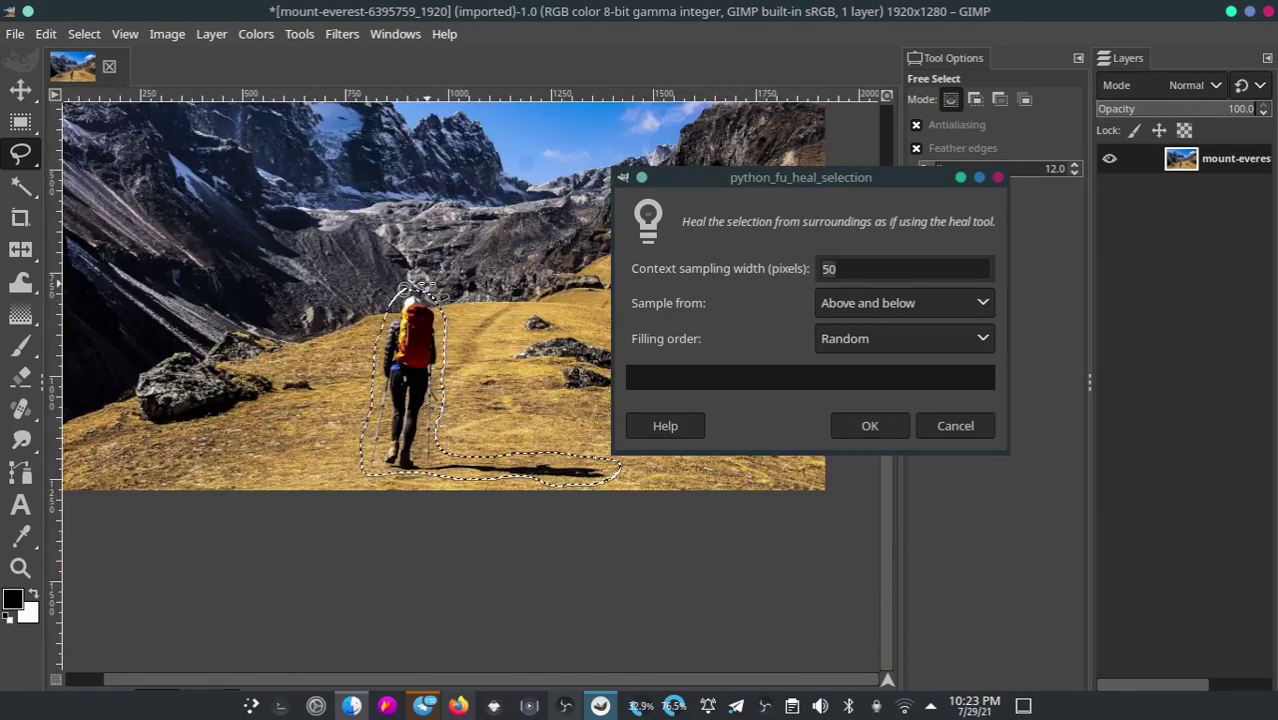
{"action": "scroll", "coordinate": [463, 467], "scroll_direction": "down", "scroll_amount": 1}
{"action": "scroll", "coordinate": [470, 430], "scroll_direction": "up", "scroll_amount": 2}
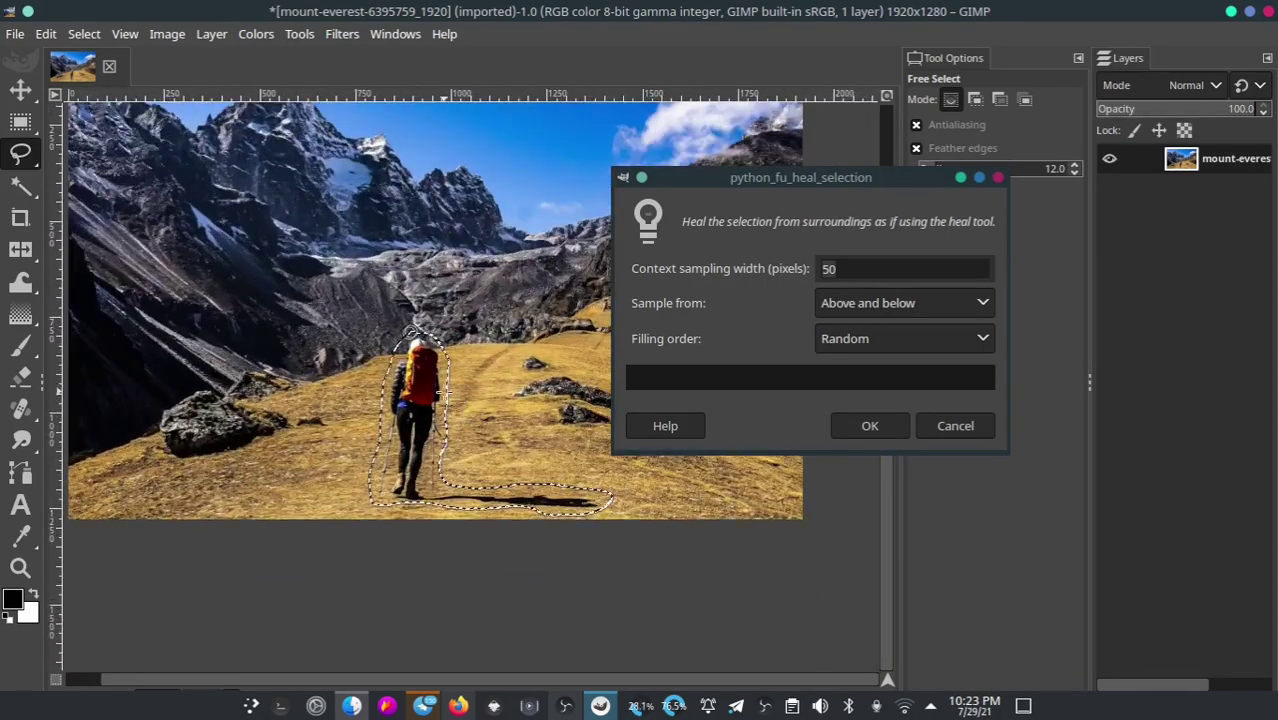
{"action": "scroll", "coordinate": [482, 402], "scroll_direction": "up", "scroll_amount": 1}
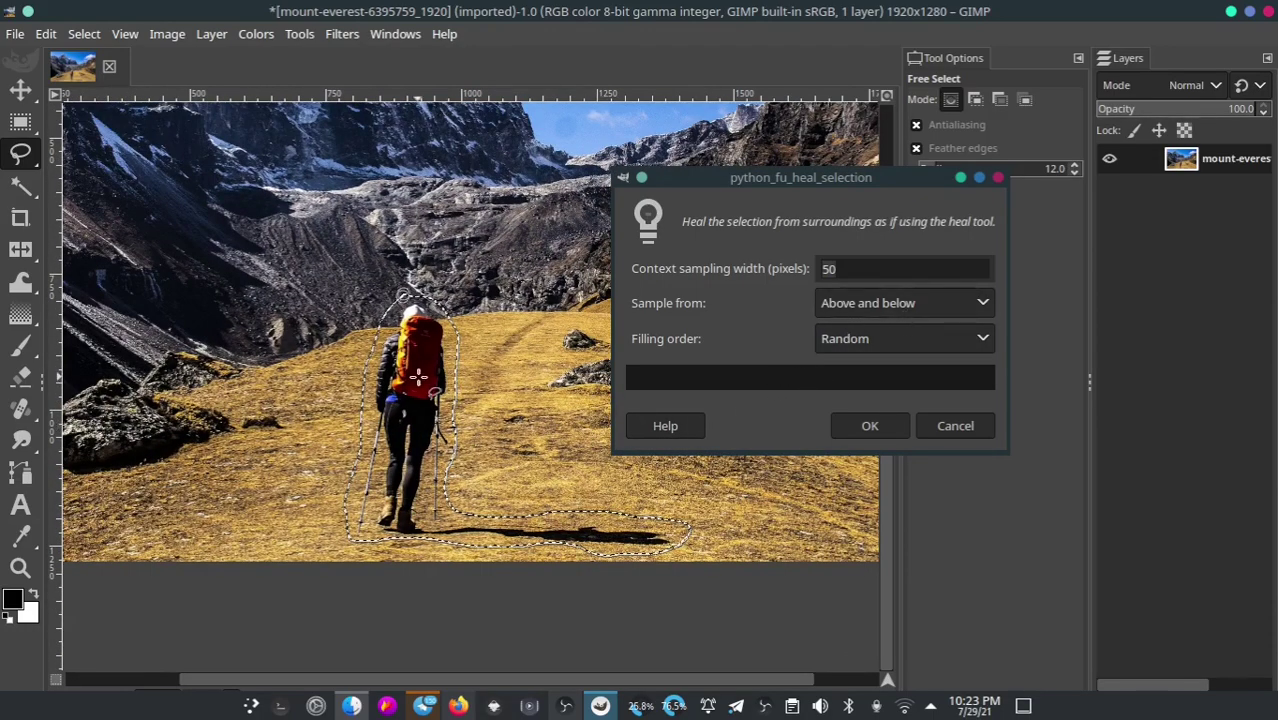
Settle on All around sampling with Random filling order and 50 px context width
{"action": "left_click", "coordinate": [850, 302]}
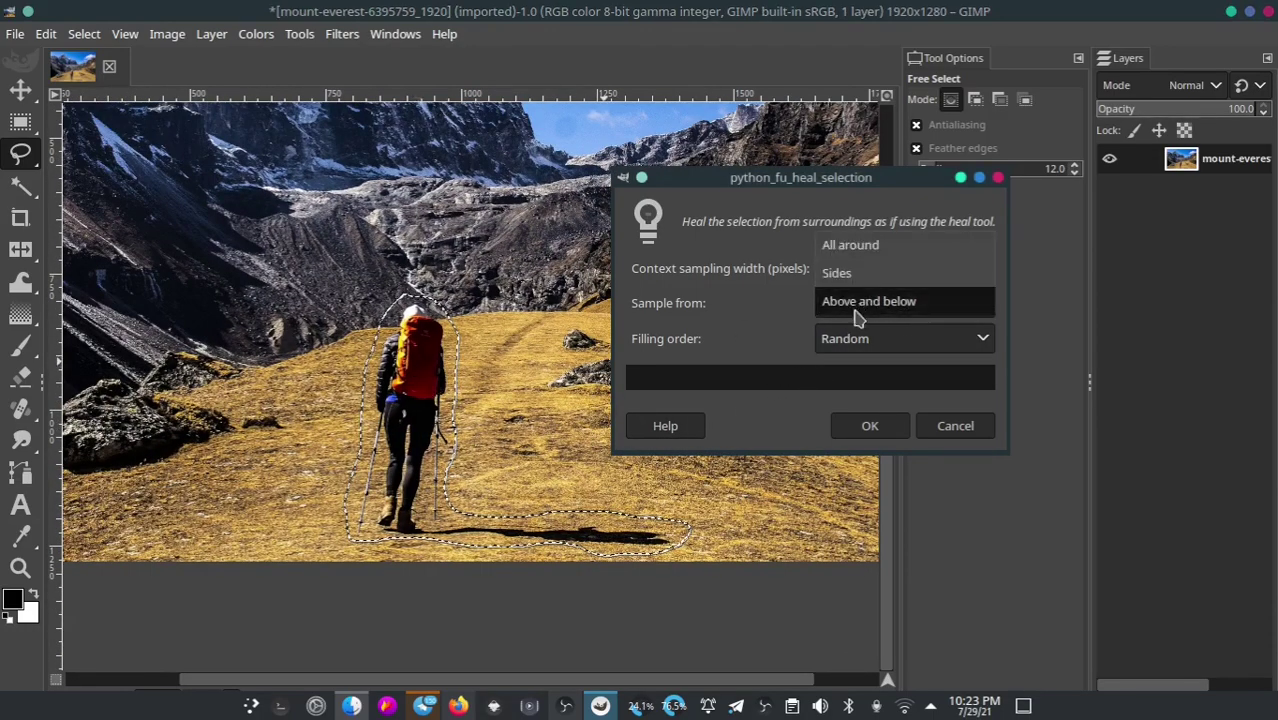
{"action": "left_click", "coordinate": [845, 250]}
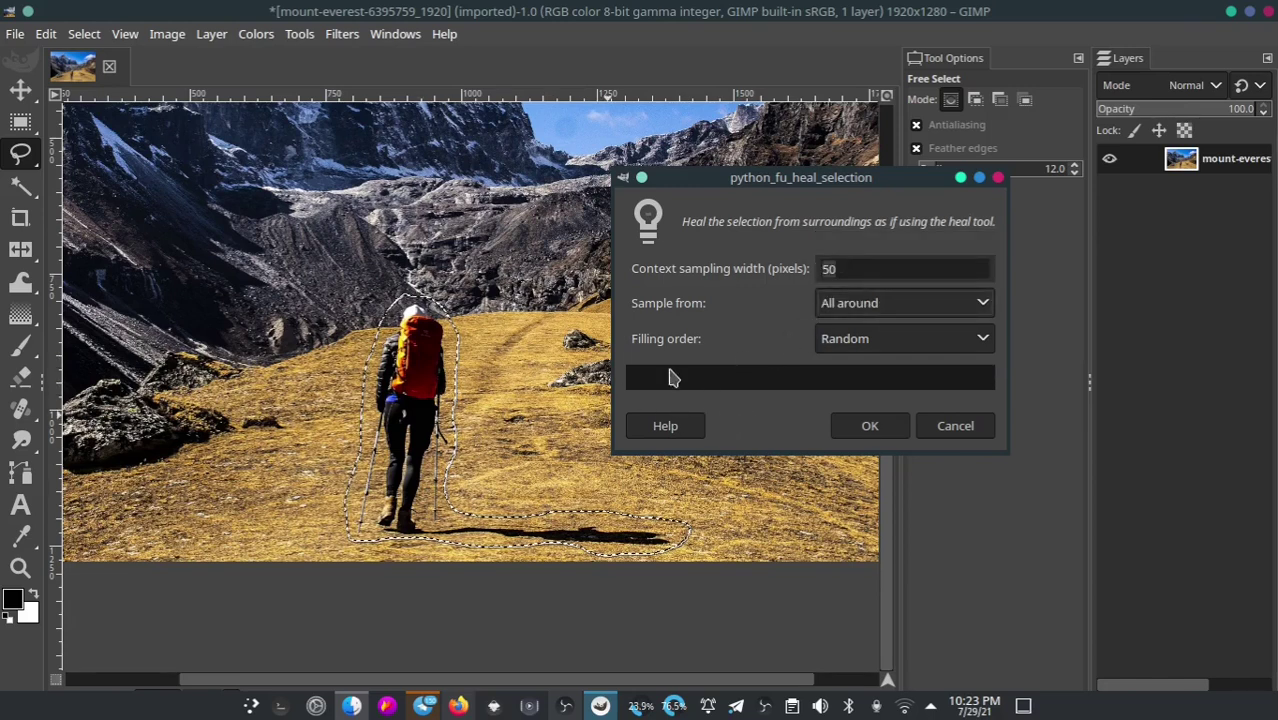
{"action": "left_click", "coordinate": [911, 345]}
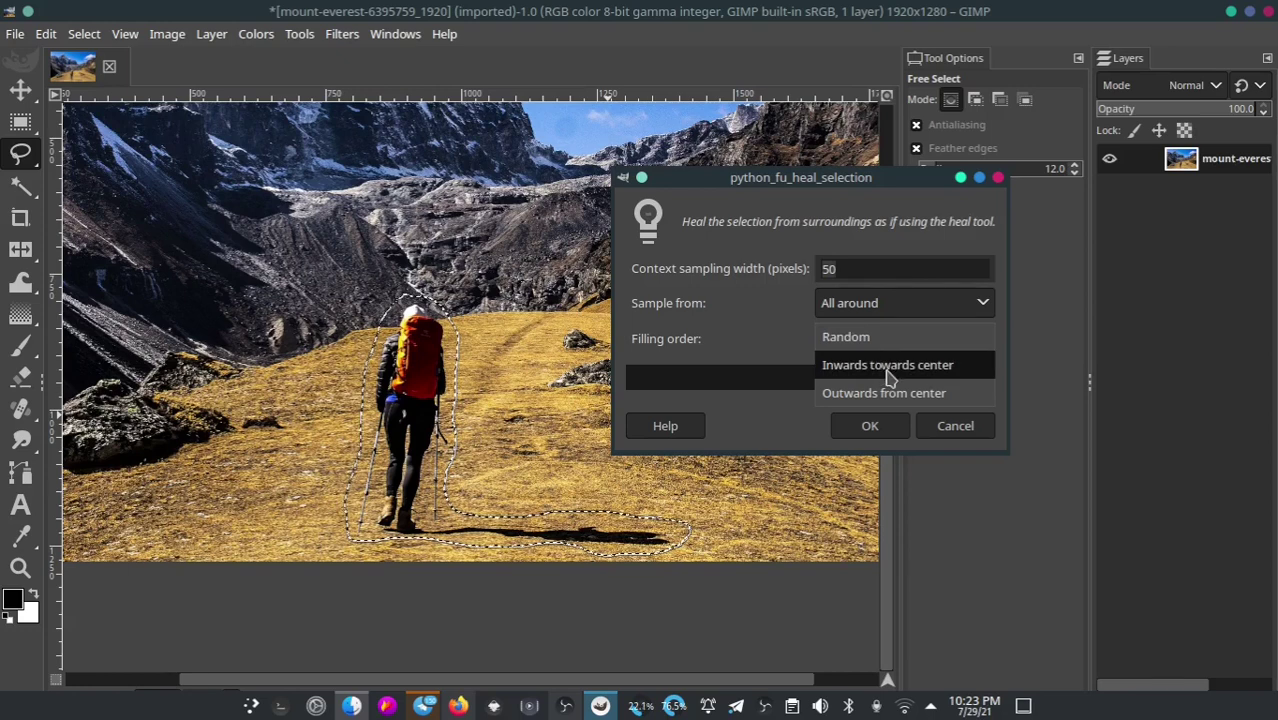
{"action": "left_click", "coordinate": [880, 340]}
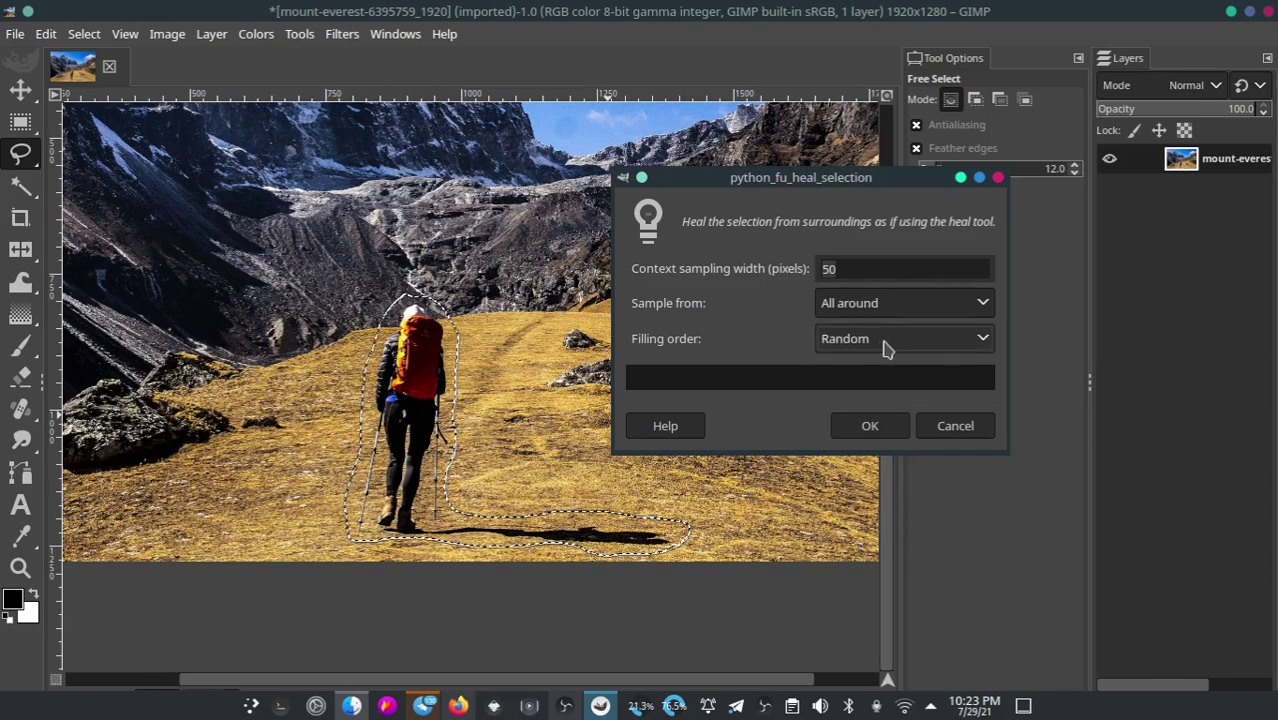
Run the Heal selection filter and zoom in to inspect the grass replacing the hiker
{"action": "left_click", "coordinate": [870, 427]}
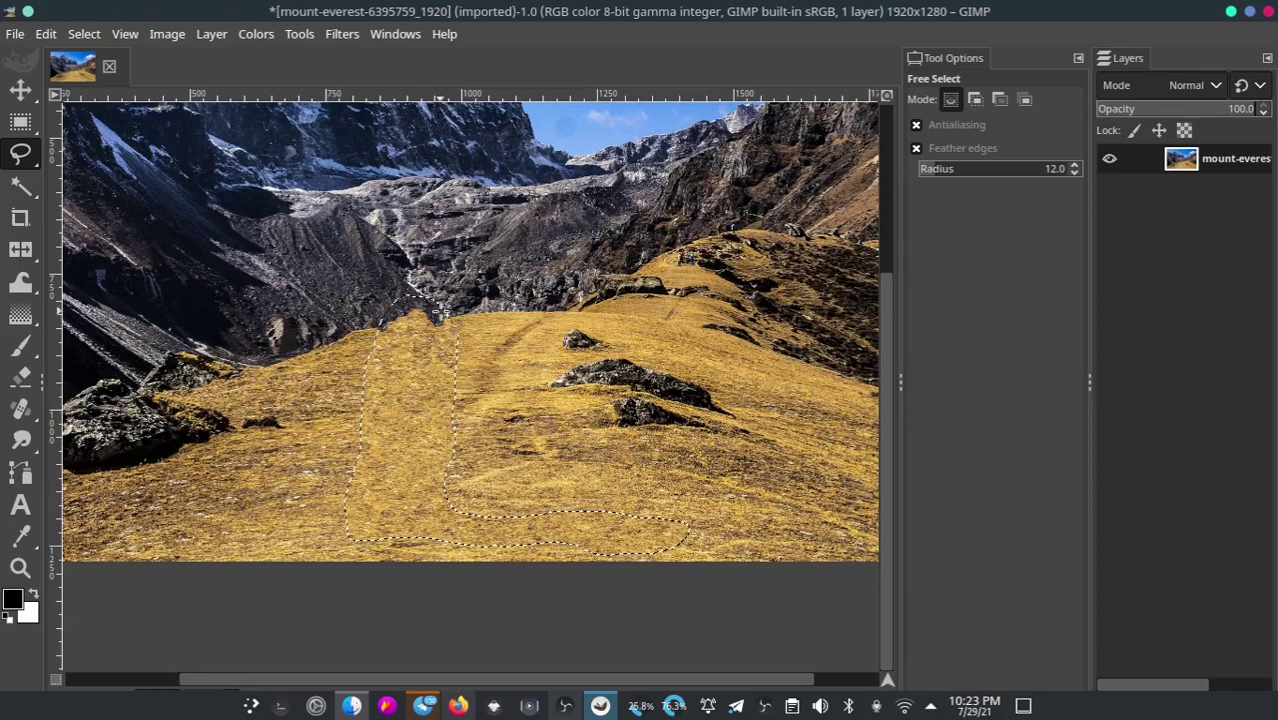
{"action": "scroll", "coordinate": [372, 318], "scroll_direction": "up", "scroll_amount": 3, "text": "ctrl"}
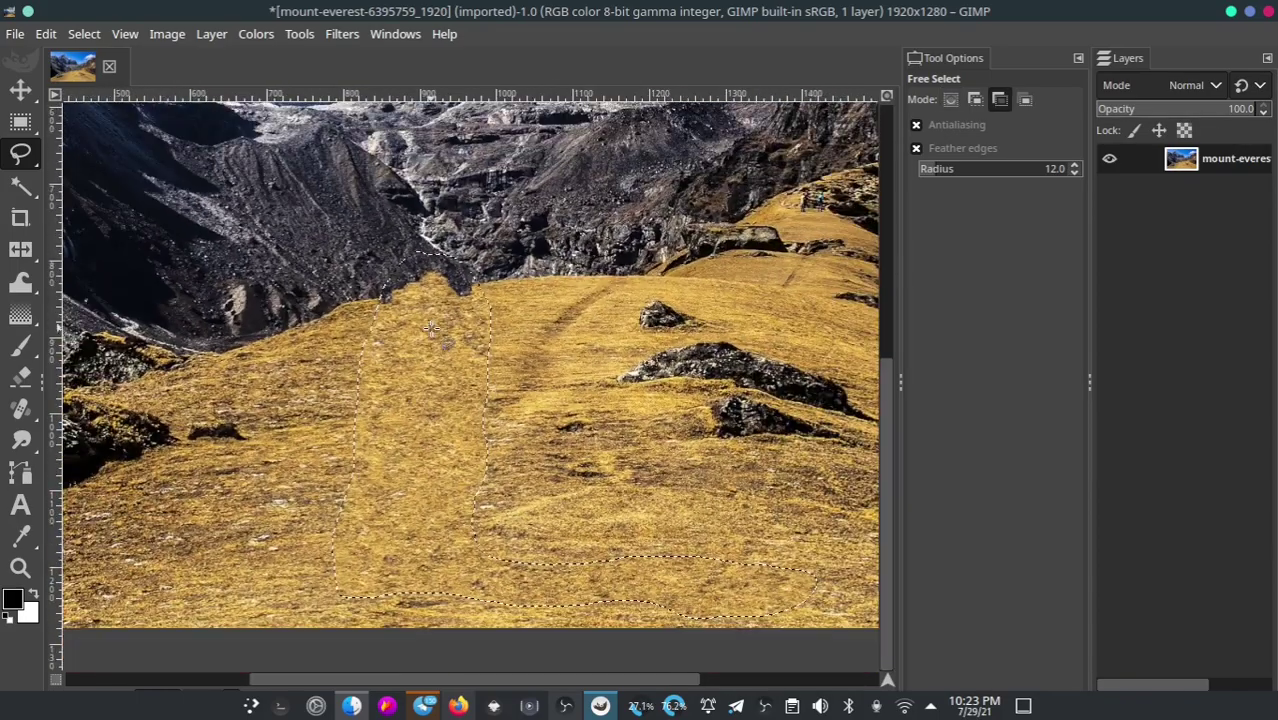
{"action": "scroll", "coordinate": [400, 300], "scroll_direction": "up", "scroll_amount": 2, "text": "ctrl"}
{"action": "scroll", "coordinate": [415, 292], "scroll_direction": "up", "scroll_amount": 3, "text": "ctrl"}
{"action": "scroll", "coordinate": [428, 287], "scroll_direction": "up", "scroll_amount": 2, "text": "ctrl"}
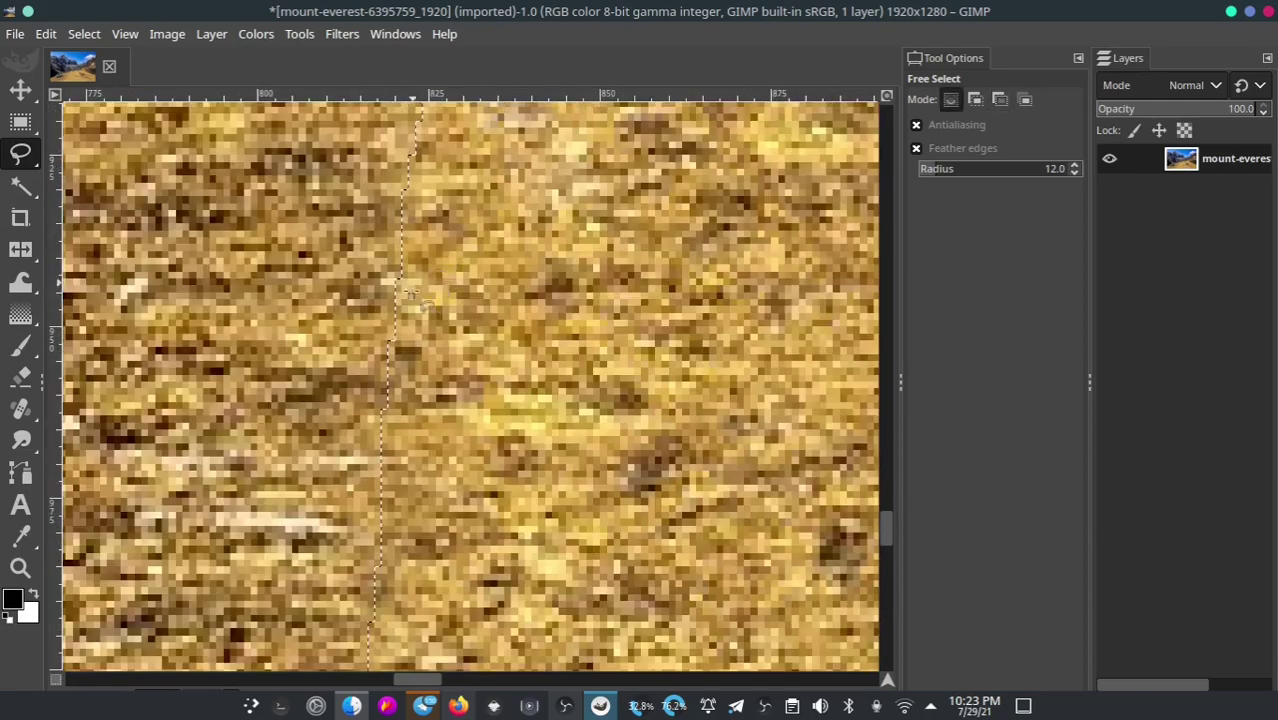
{"action": "scroll", "coordinate": [435, 290], "scroll_direction": "down", "scroll_amount": 2, "text": "ctrl"}
{"action": "scroll", "coordinate": [455, 305], "scroll_direction": "down", "scroll_amount": 1, "text": "ctrl"}
{"action": "scroll", "coordinate": [473, 317], "scroll_direction": "down", "scroll_amount": 2, "text": "ctrl"}
{"action": "scroll", "coordinate": [473, 317], "scroll_direction": "down", "scroll_amount": 1, "text": "ctrl"}
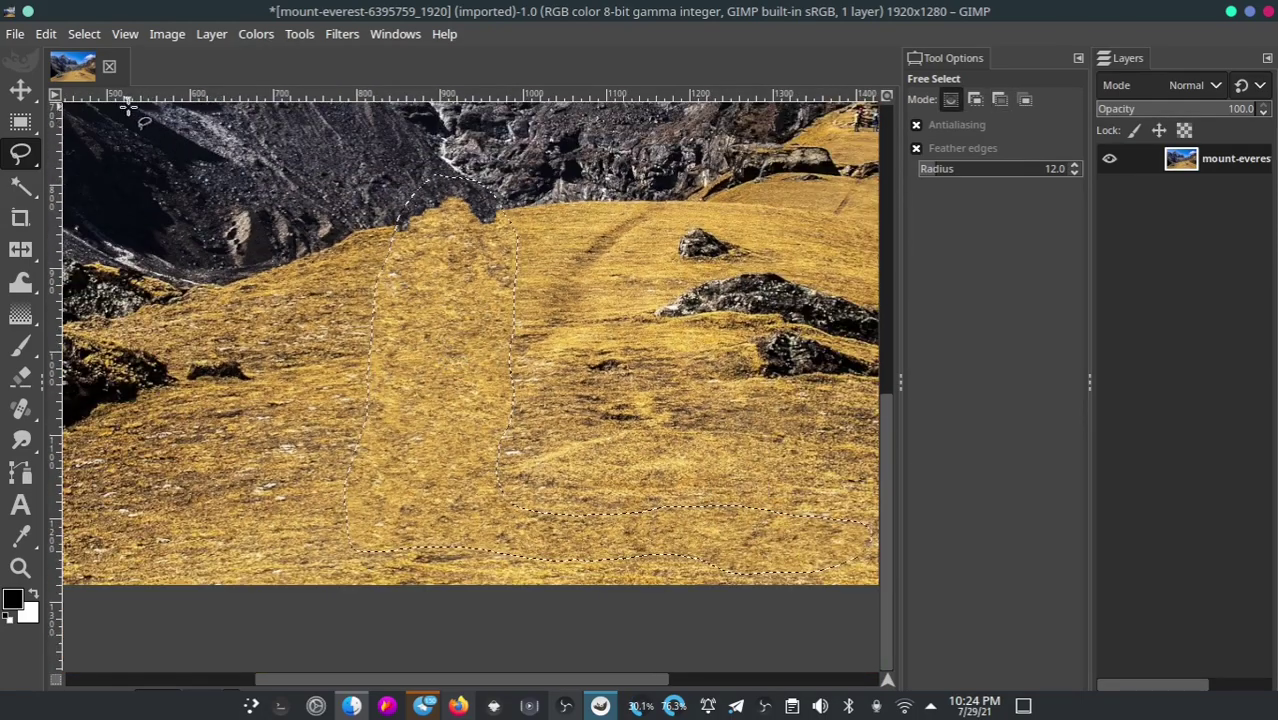
Remove the selection outline with Select > None and look over the healed trail
{"action": "left_click", "coordinate": [84, 34]}
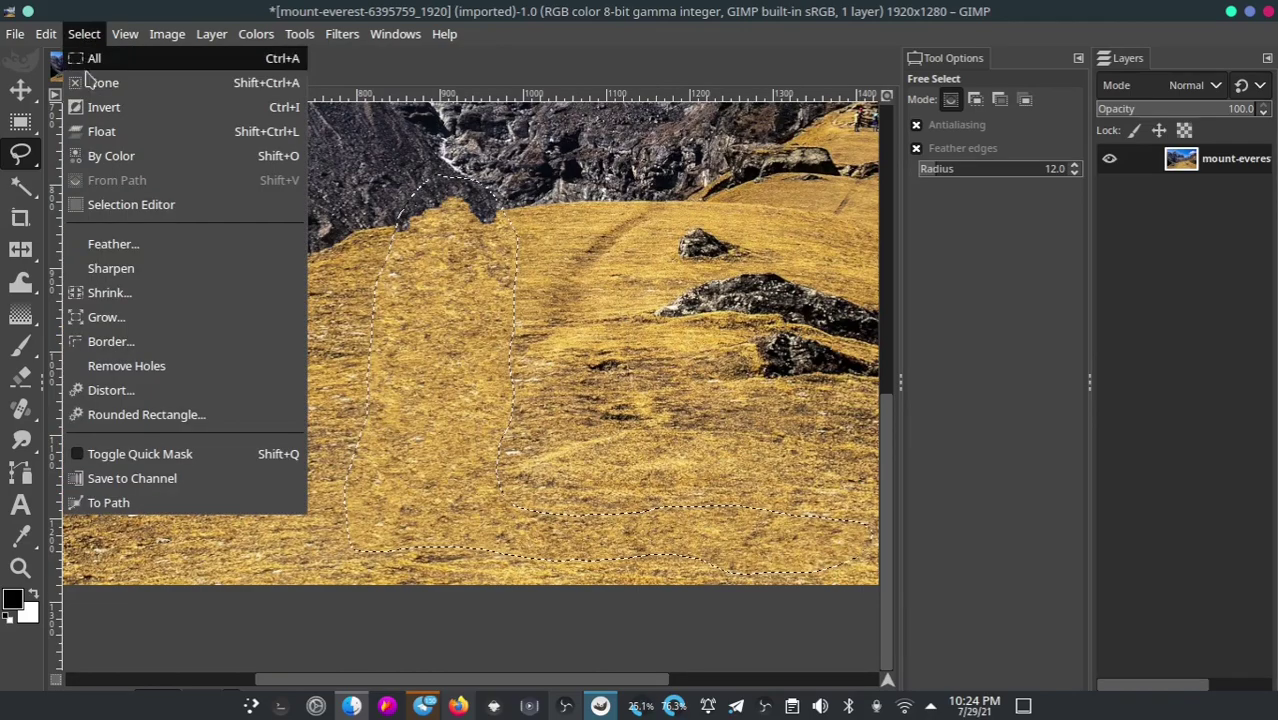
{"action": "left_click", "coordinate": [100, 81]}
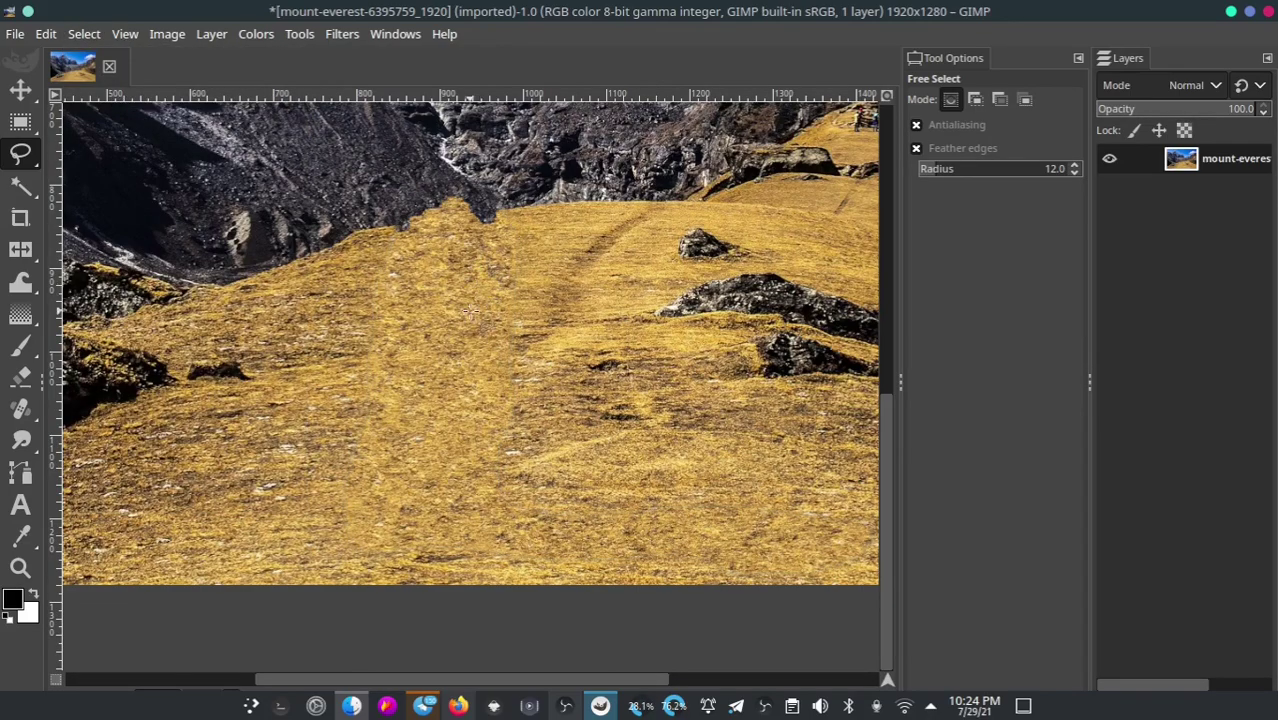
{"action": "scroll", "coordinate": [471, 311], "scroll_direction": "down", "scroll_amount": 2, "text": "ctrl"}
{"action": "scroll", "coordinate": [471, 311], "scroll_direction": "down", "scroll_amount": 1, "text": "ctrl"}
{"action": "scroll", "coordinate": [472, 300], "scroll_direction": "up", "scroll_amount": 2, "text": "ctrl"}
{"action": "scroll", "coordinate": [473, 287], "scroll_direction": "up", "scroll_amount": 1, "text": "ctrl"}
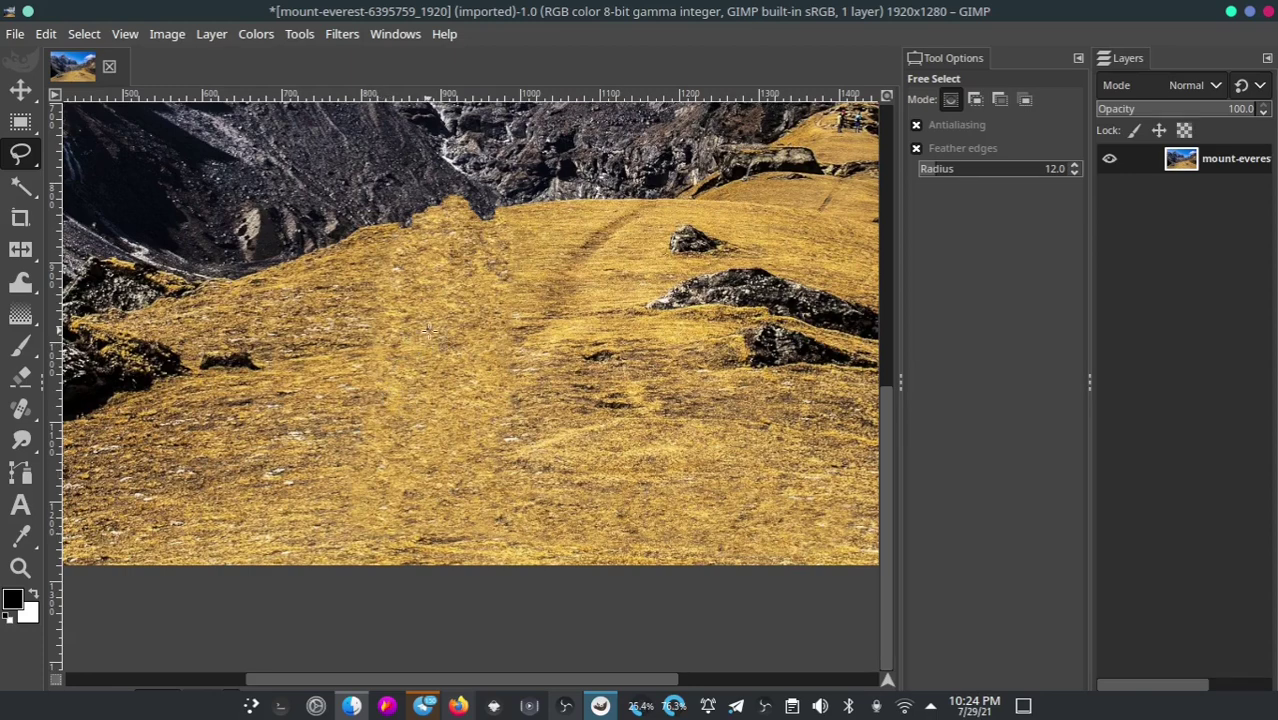
{"action": "mouse_move", "coordinate": [20, 408]}
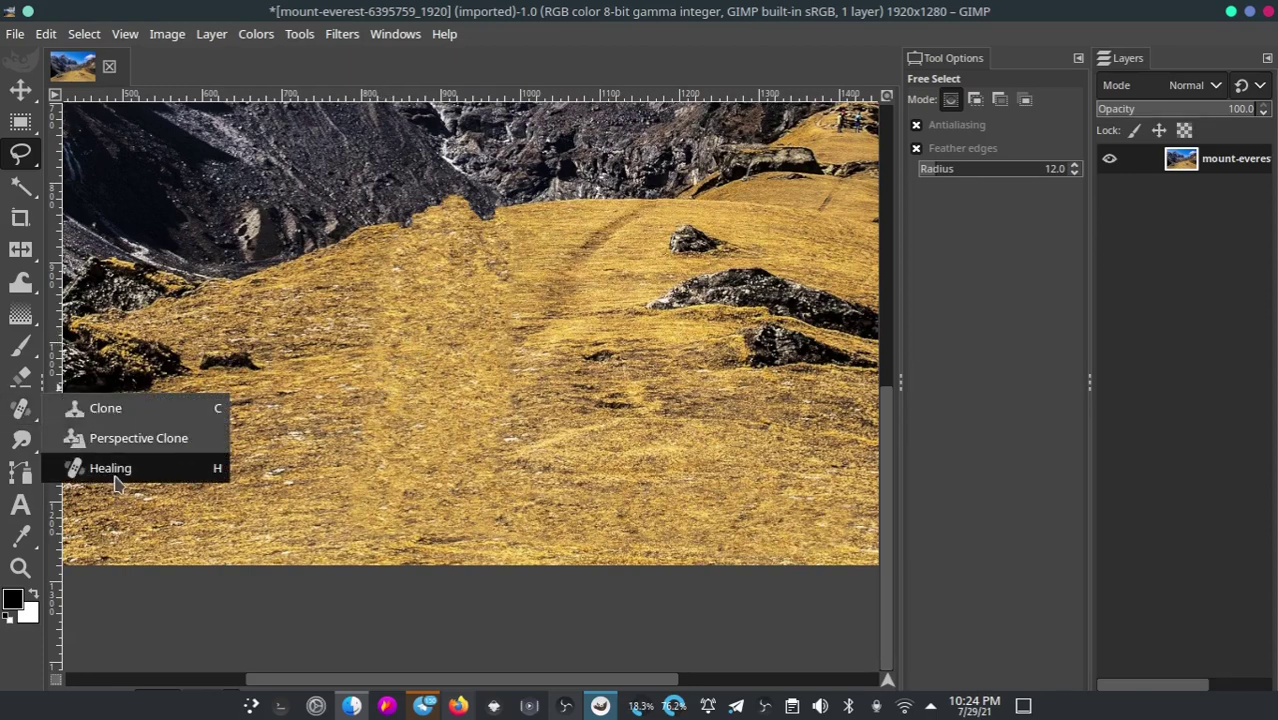
Choose the Healing tool, shrink its brush size, and zoom out to the full photo
{"action": "left_click", "coordinate": [112, 470]}
{"action": "scroll", "coordinate": [388, 378], "scroll_direction": "up", "scroll_amount": 1}
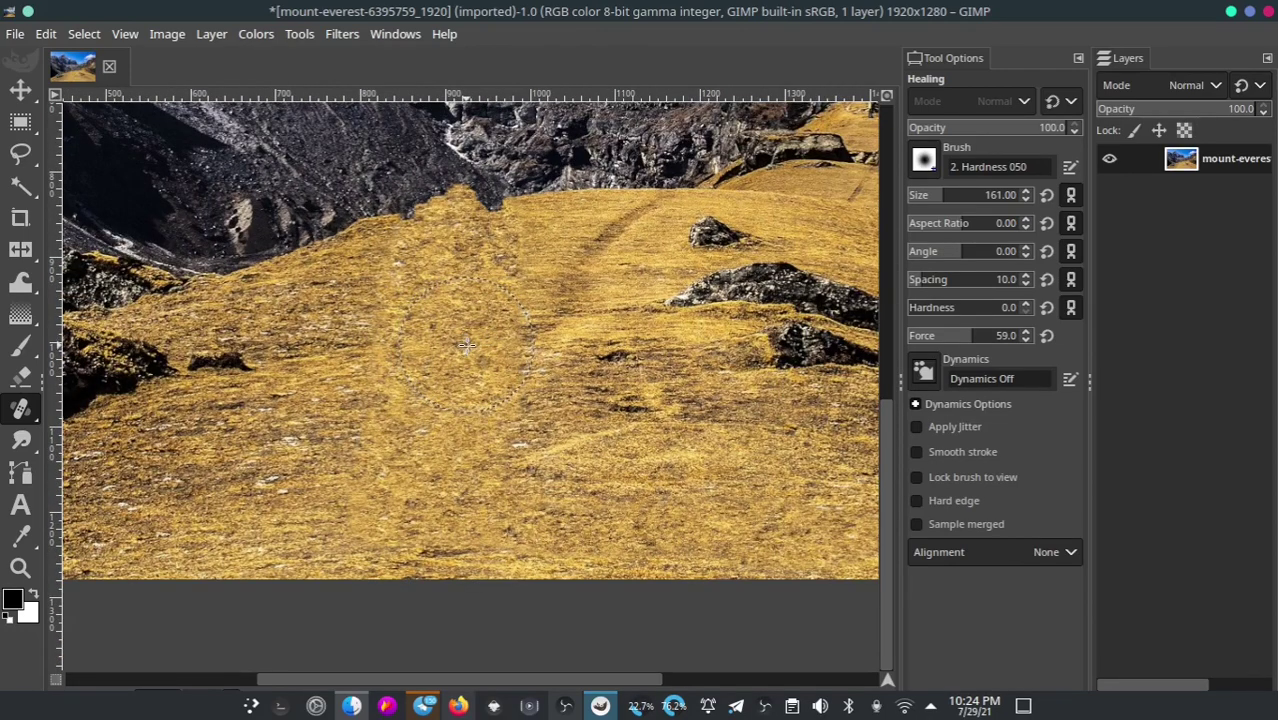
{"action": "left_click_drag", "start_coordinate": [940, 200], "coordinate": [929, 200]}
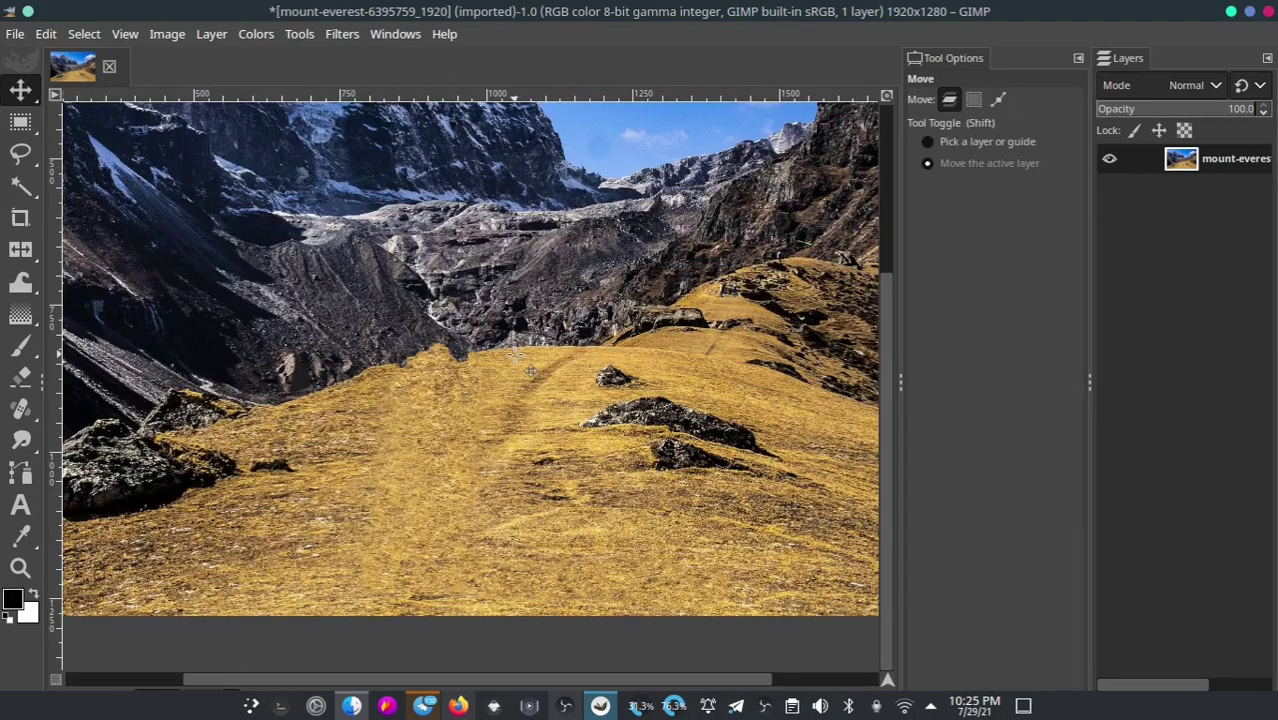
{"action": "scroll", "coordinate": [502, 369], "scroll_direction": "up", "scroll_amount": 2}
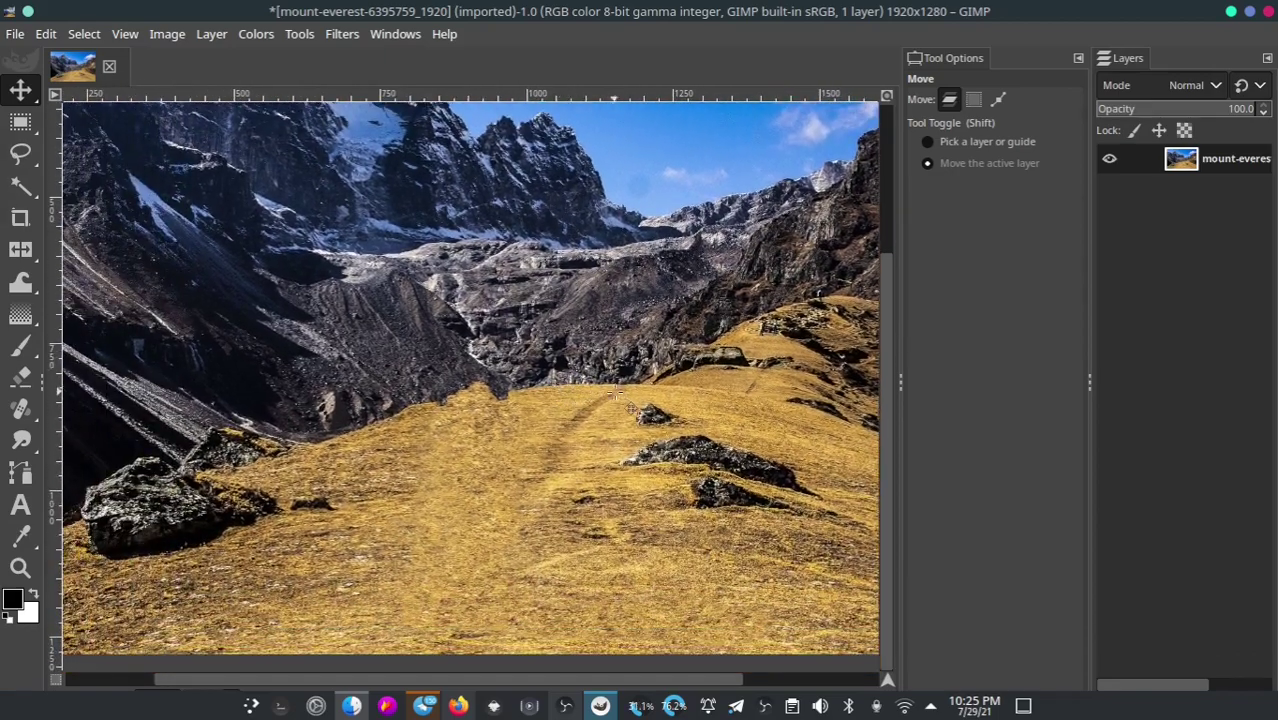